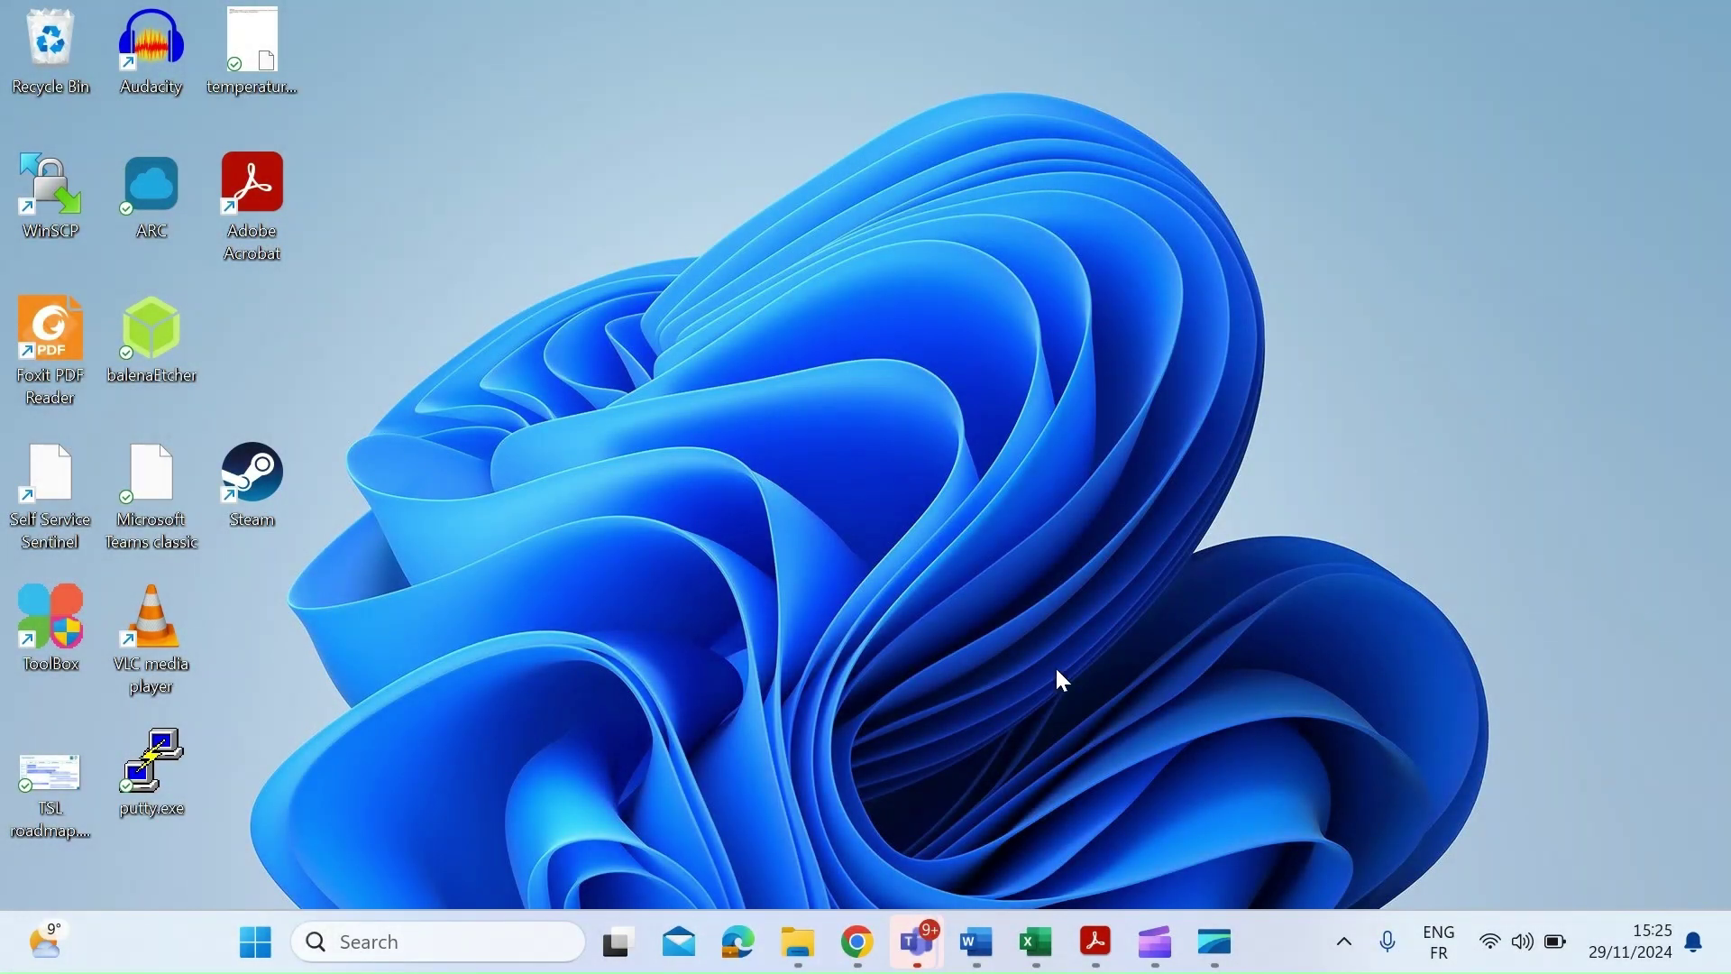
Search Google in Chrome for 'live waller windows' and scroll through the results.
left_click(882, 949)
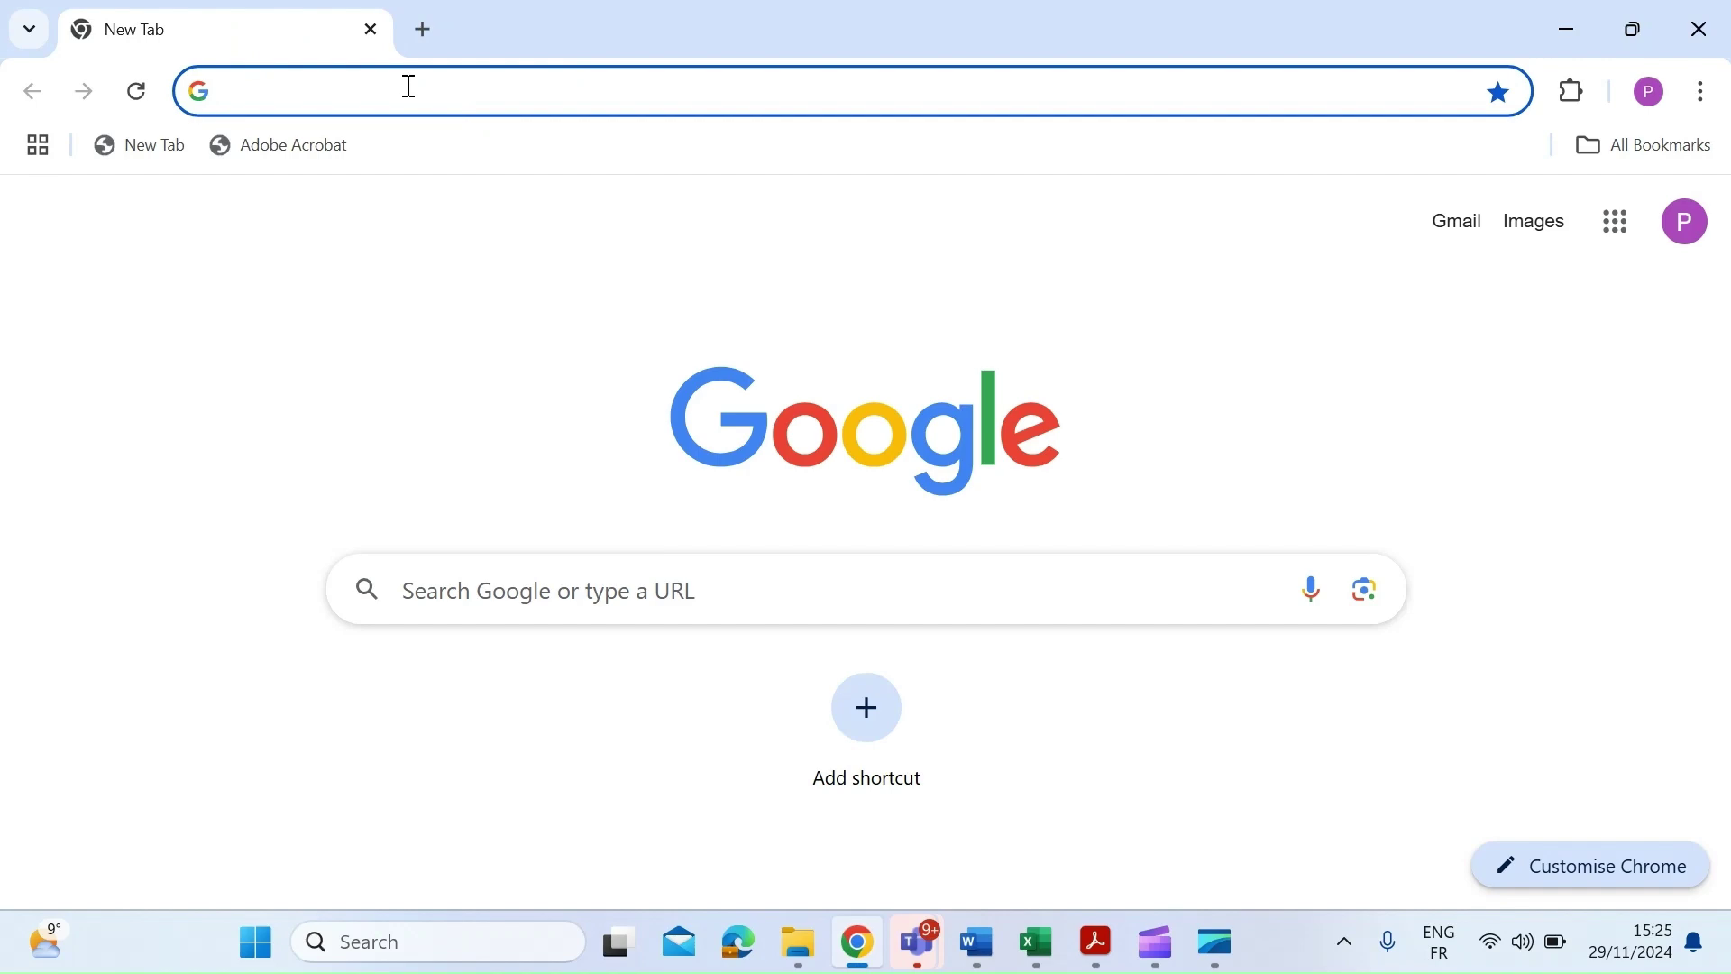
type("live wallp")
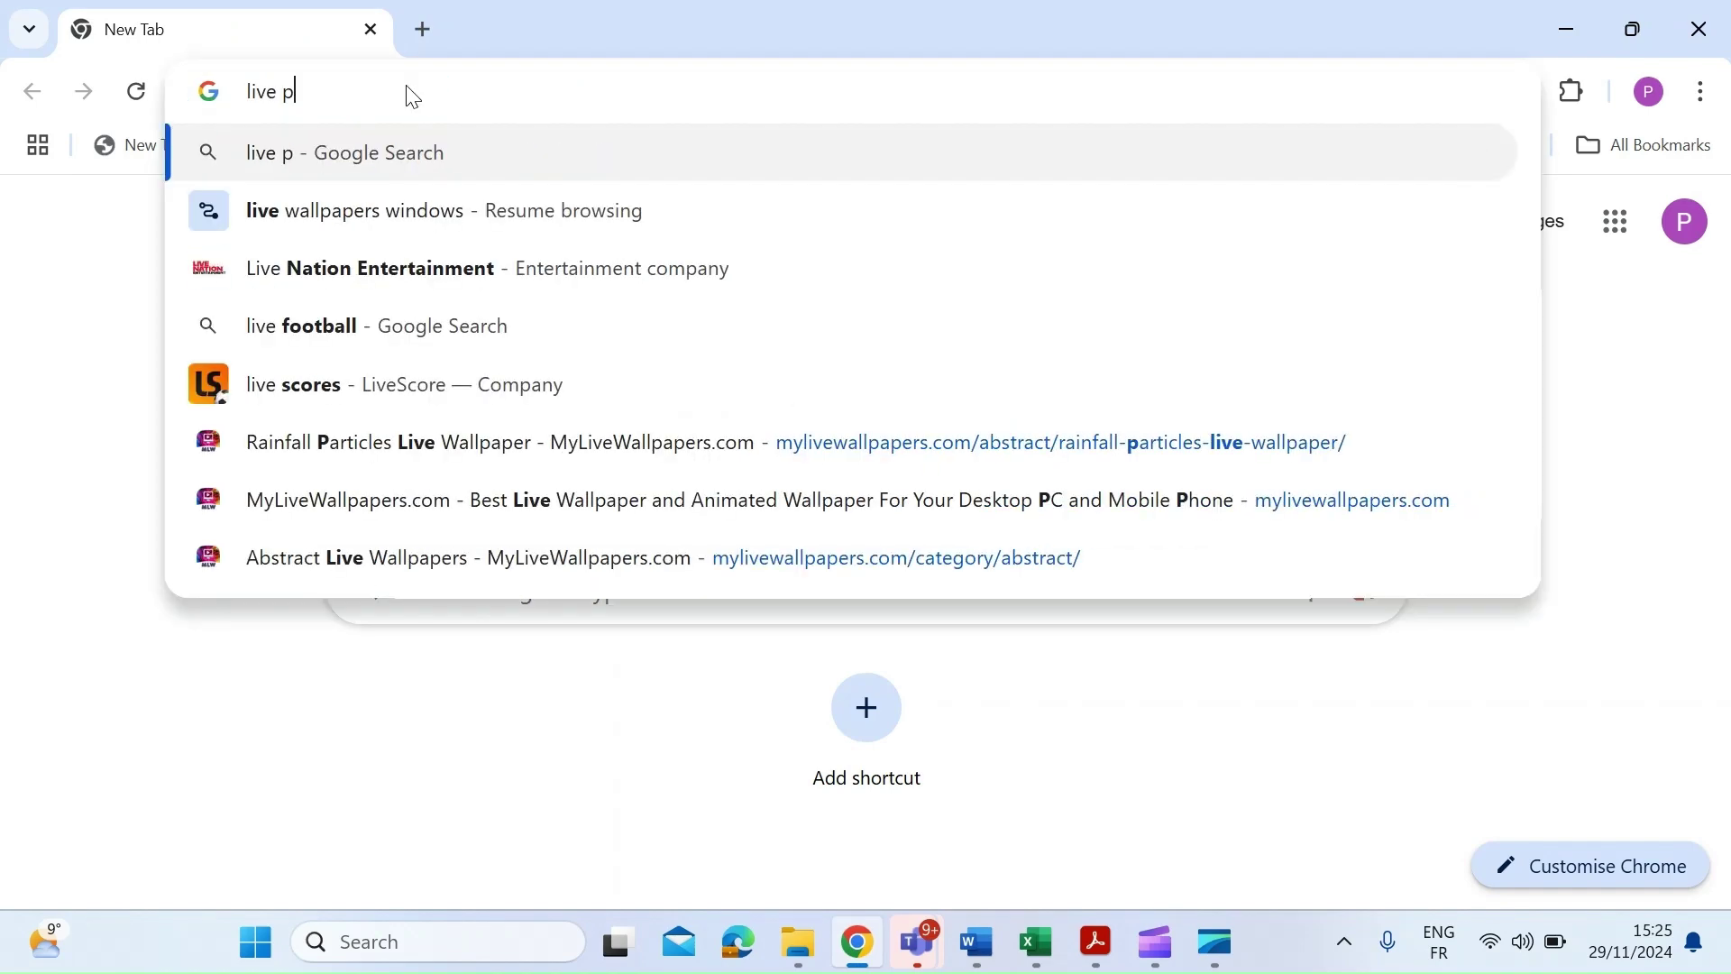
key("BackSpace")
type("wallprer")
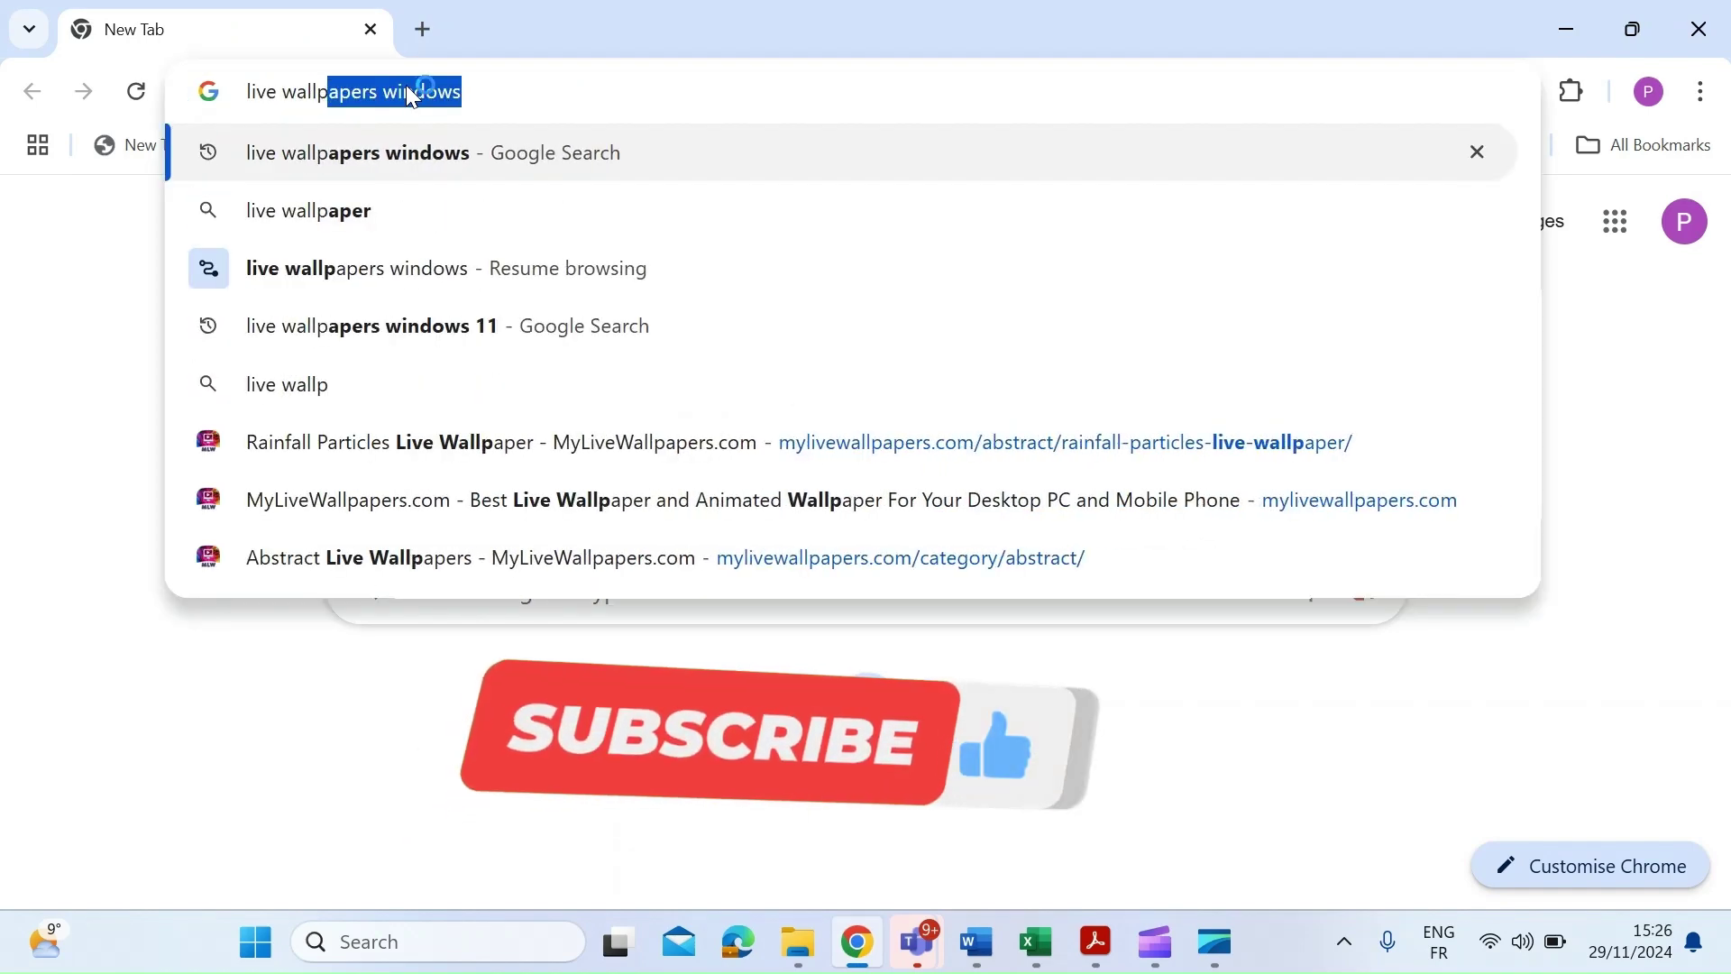
key("BackSpace")
key("BackSpace")
key("BackSpace")
key("BackSpace")
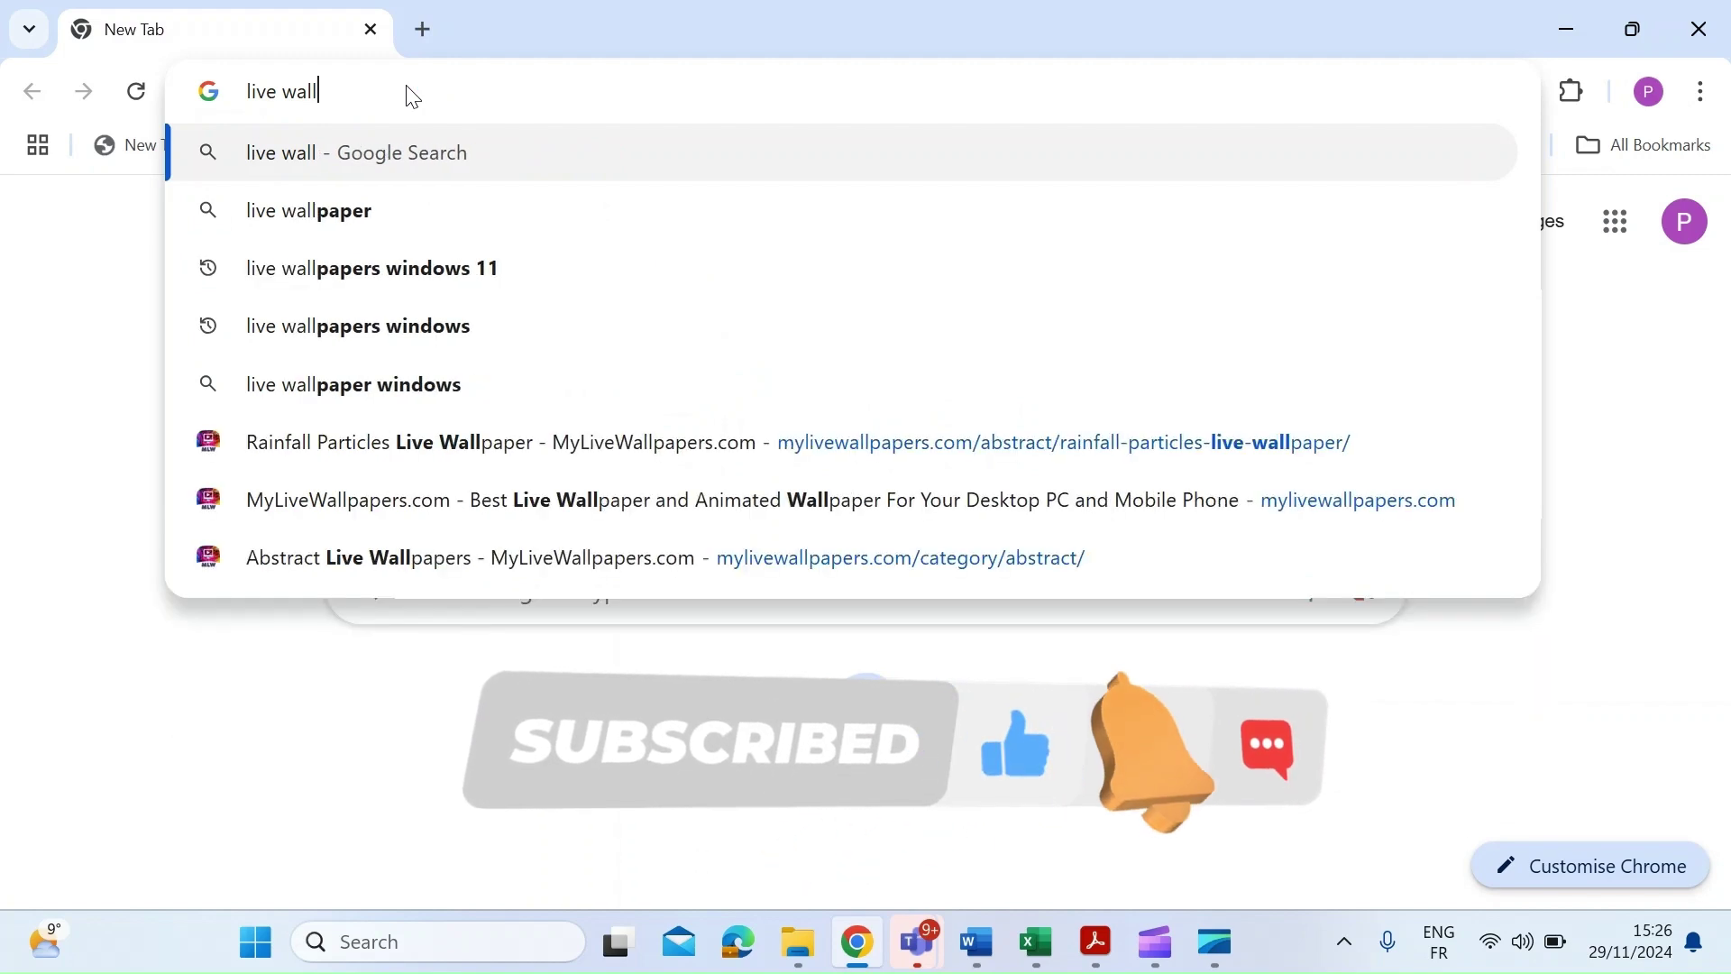
type("er windows")
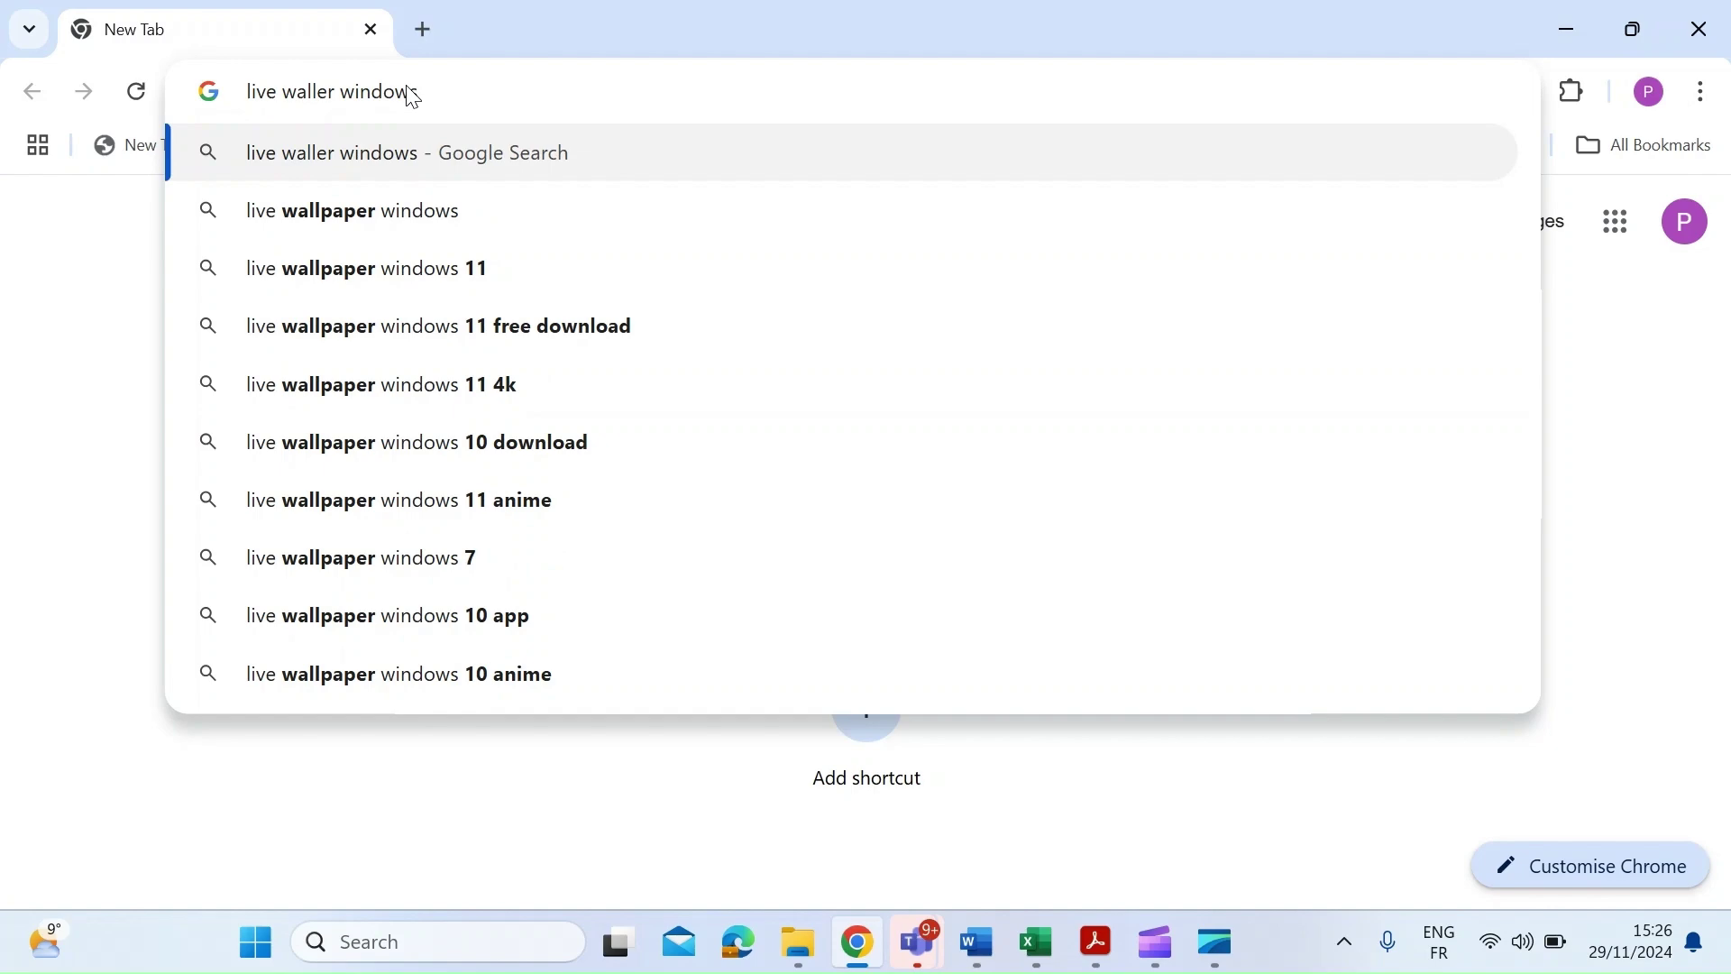
key("Return")
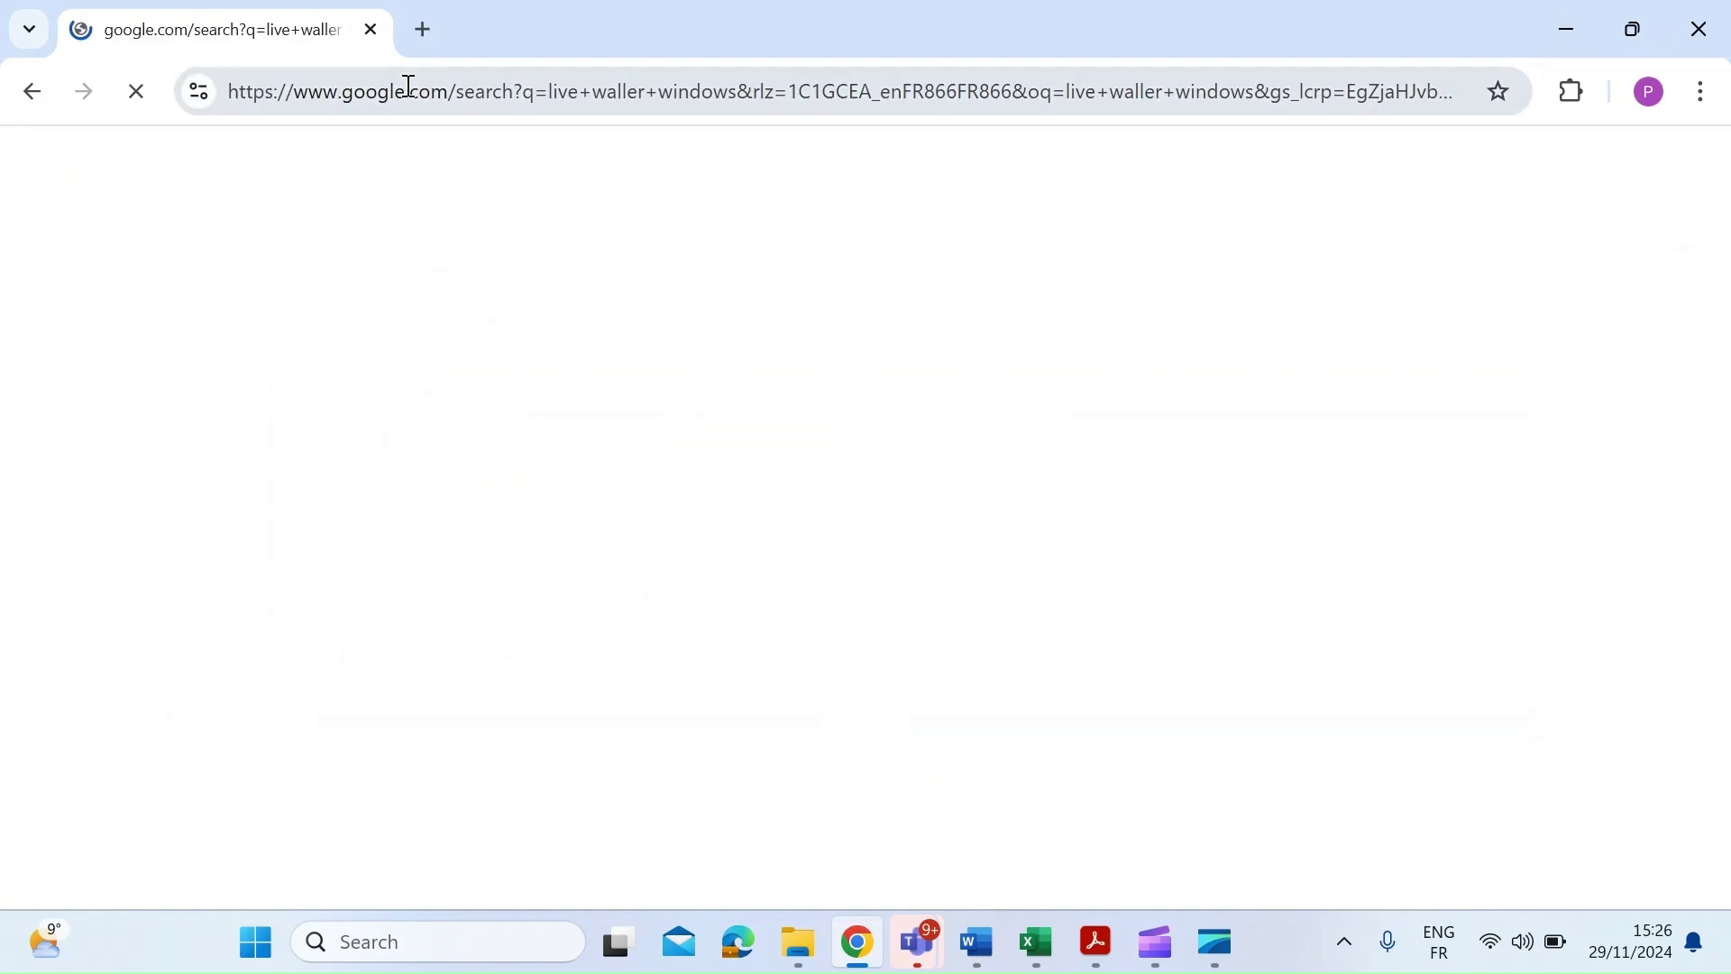
scroll(491, 569, "down", 1)
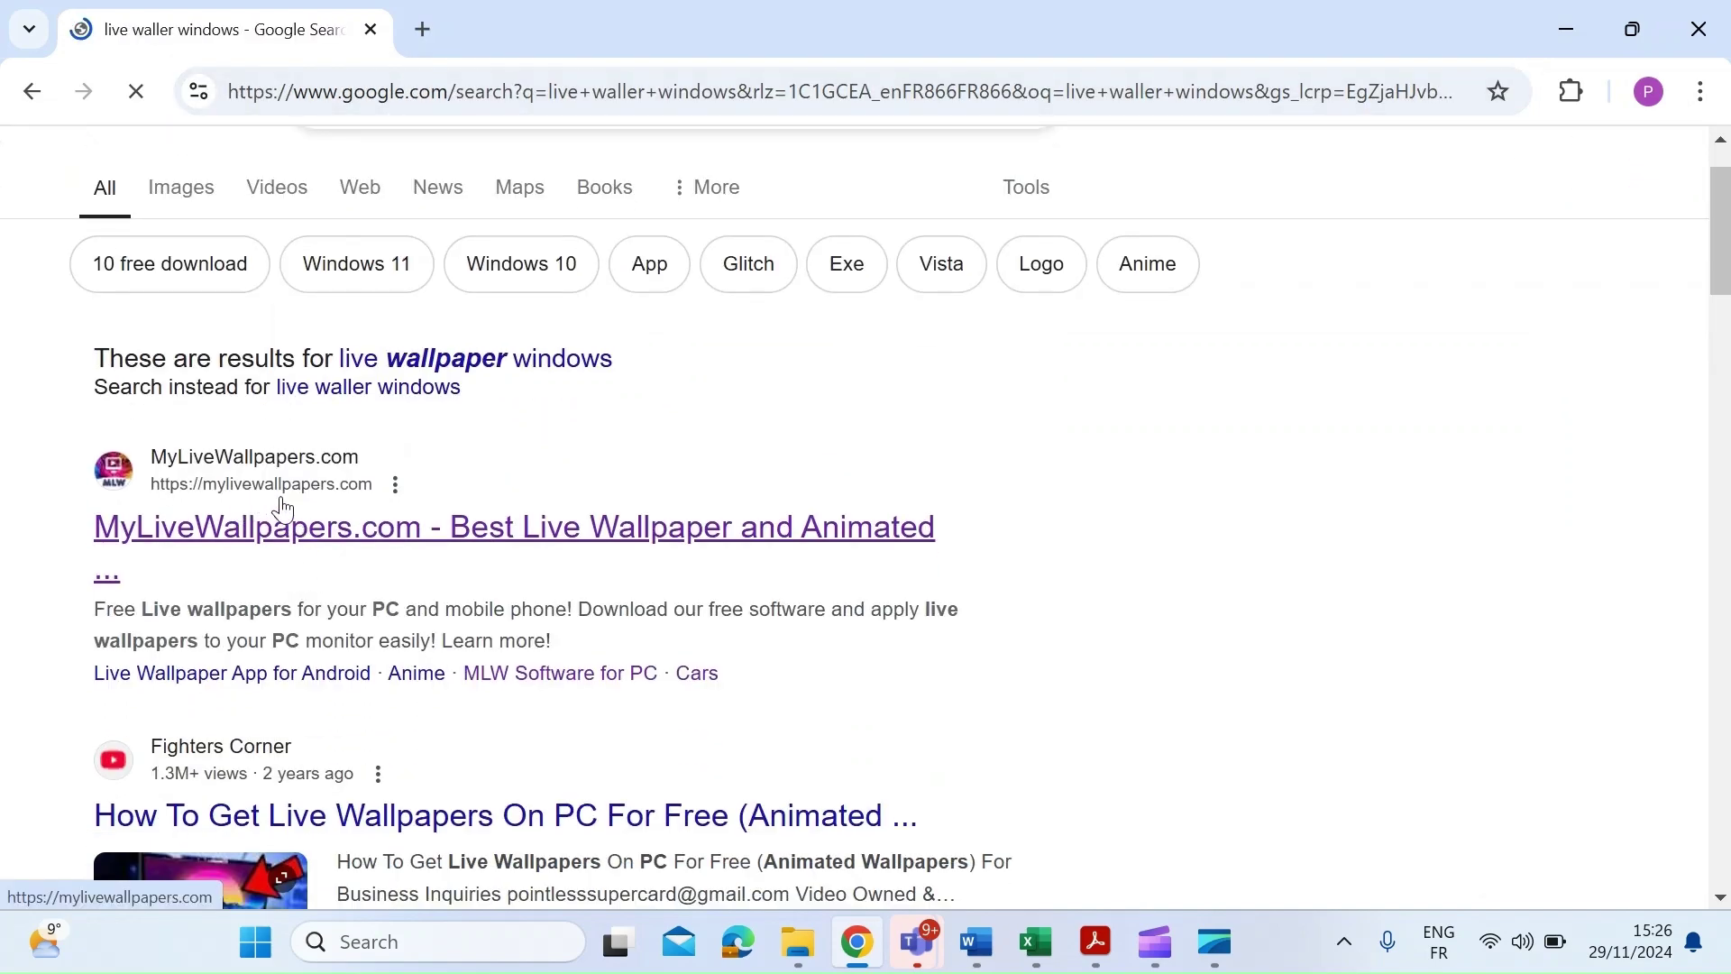
Open MyLiveWallpapers.com's MLW Software for PC guide and download MLW Software V2.6.
left_click(285, 531)
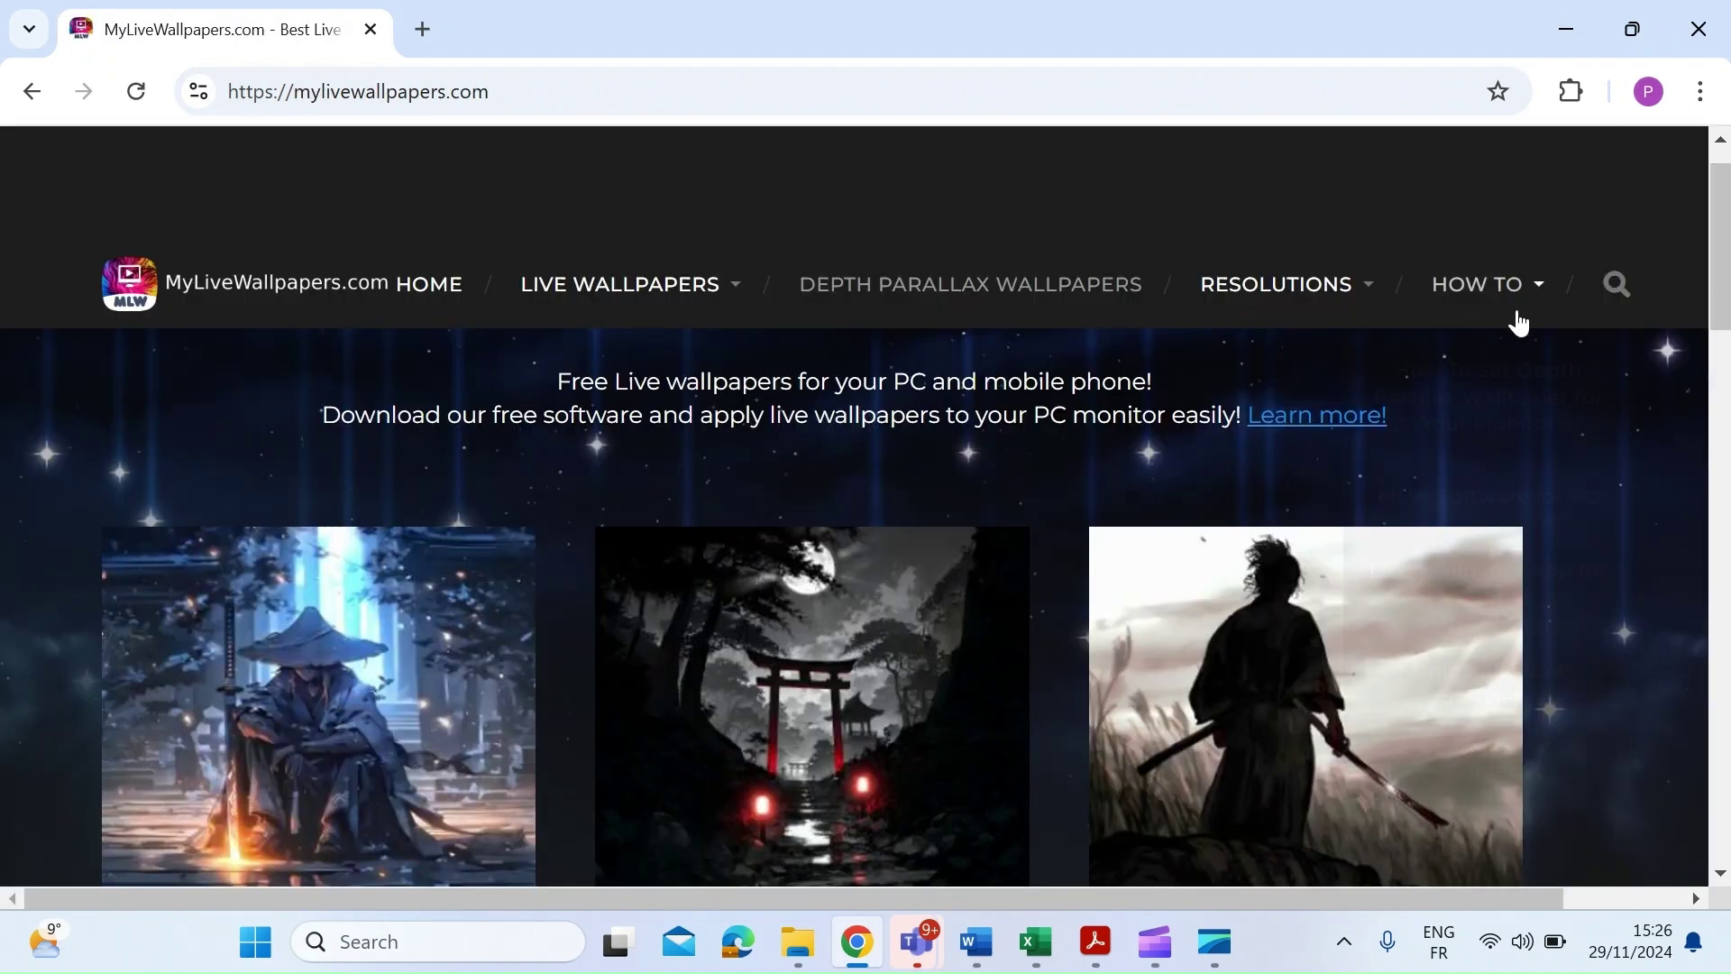
mouse_move(1532, 296)
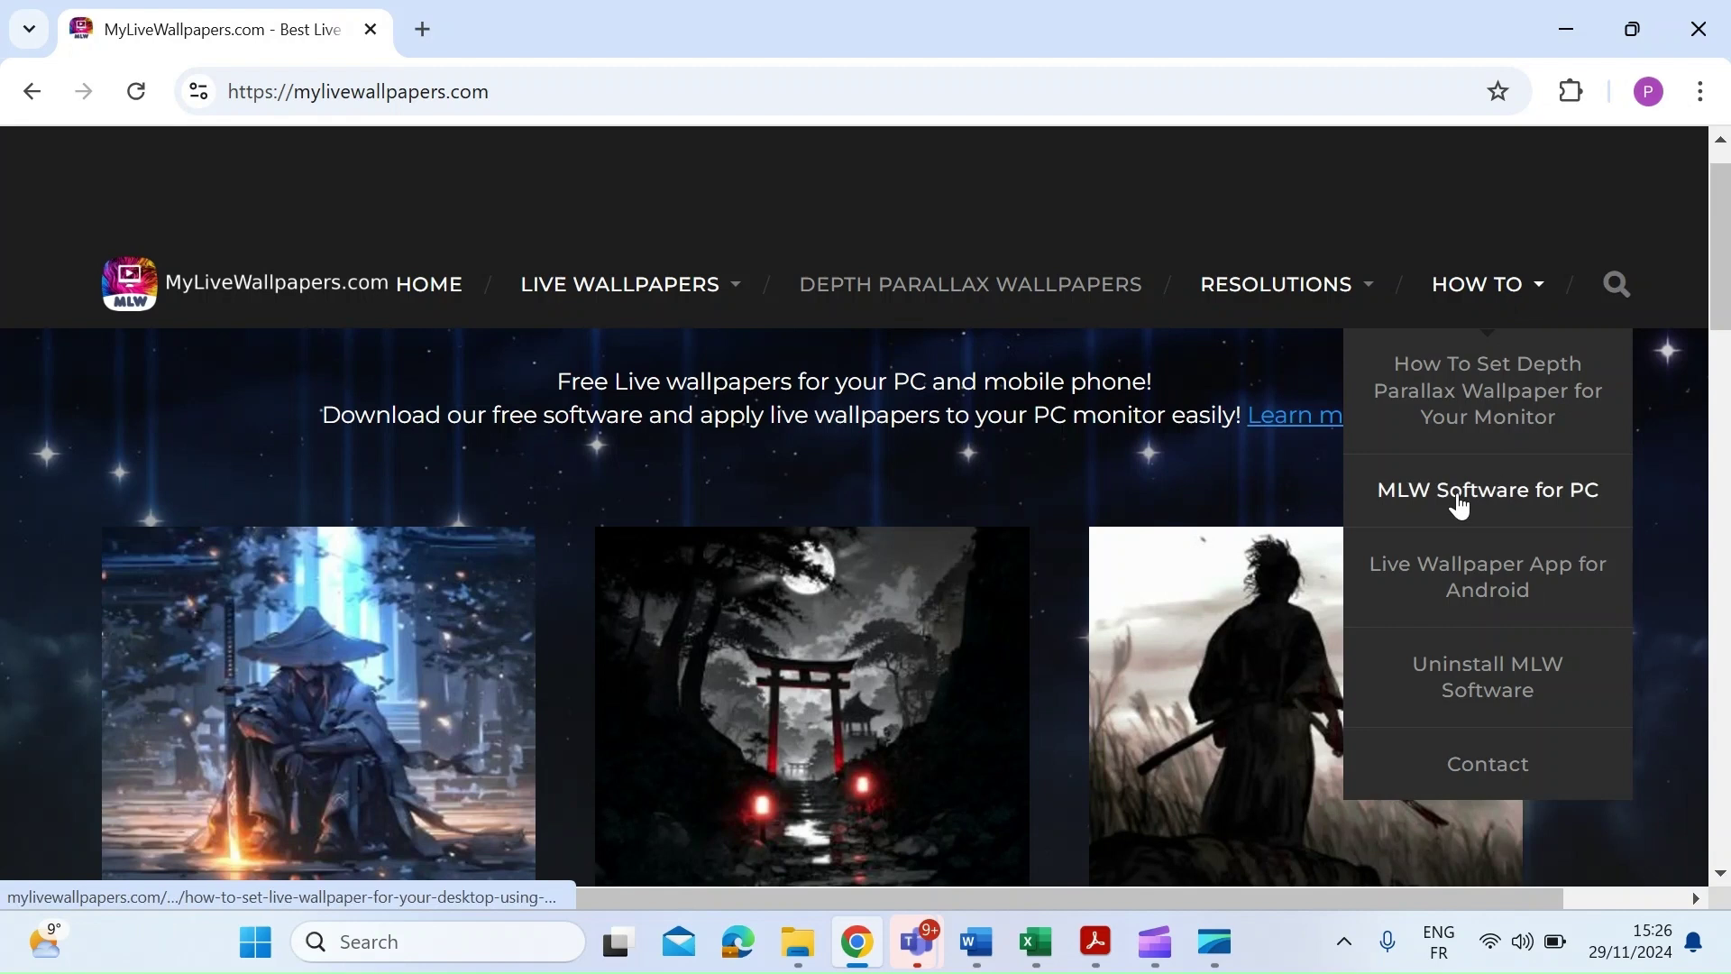
left_click(1511, 494)
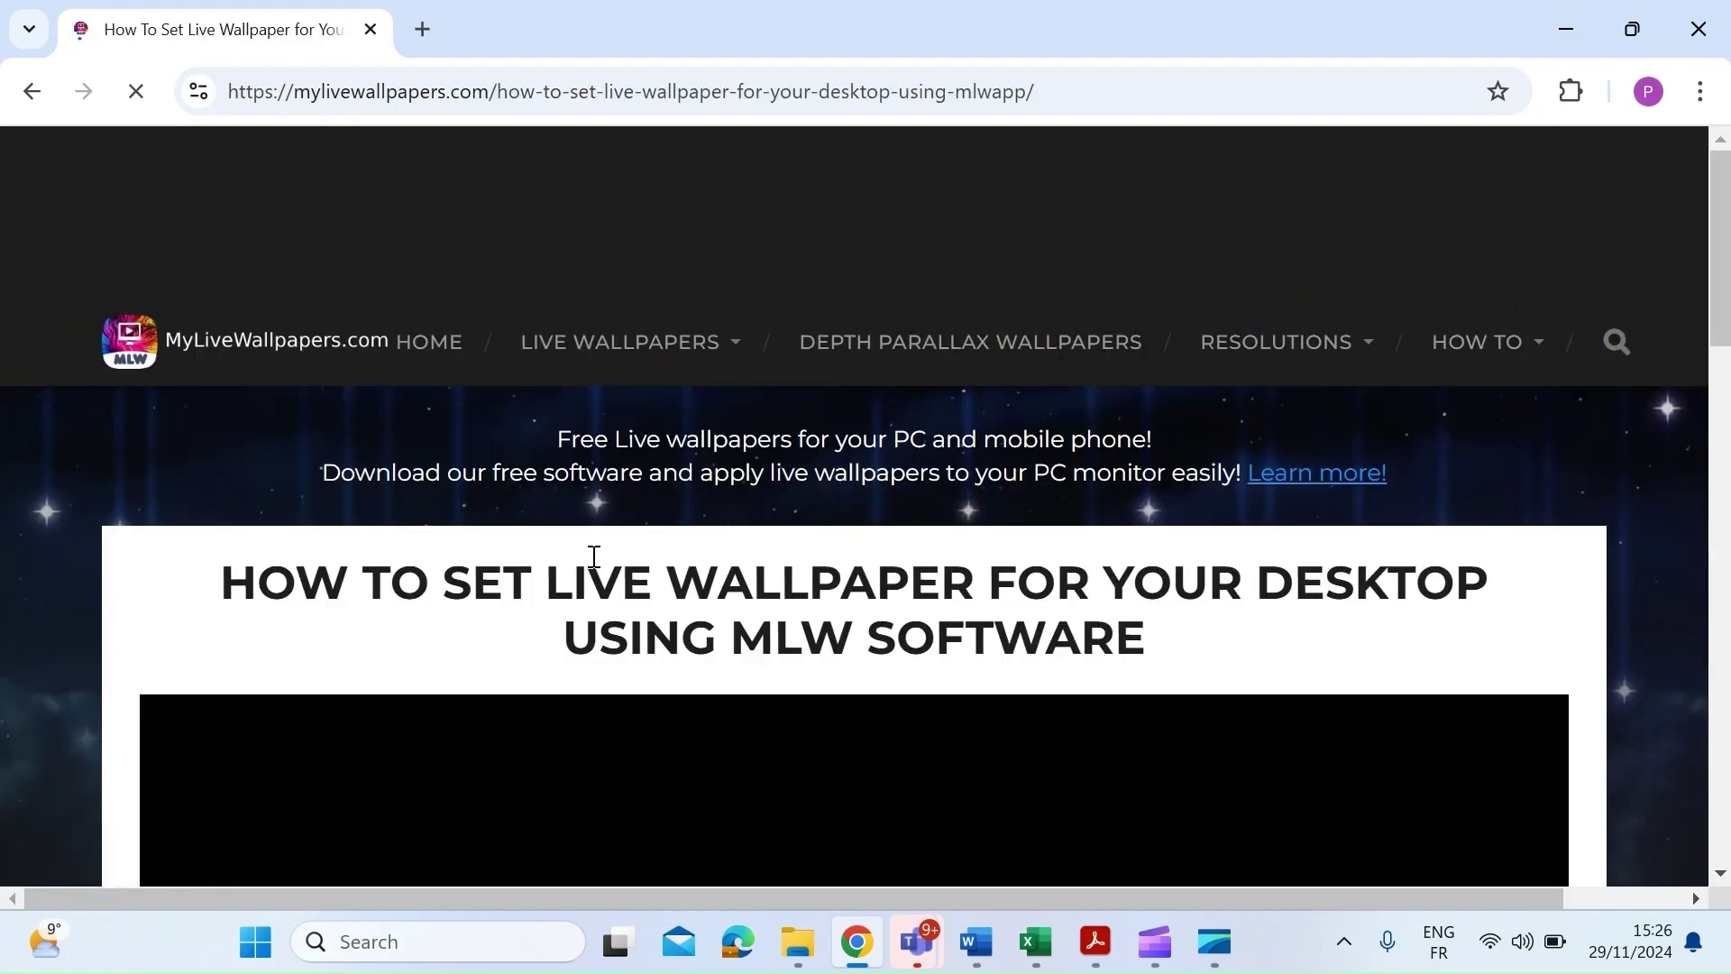
scroll(593, 557, "down", 4)
scroll(593, 559, "down", 10)
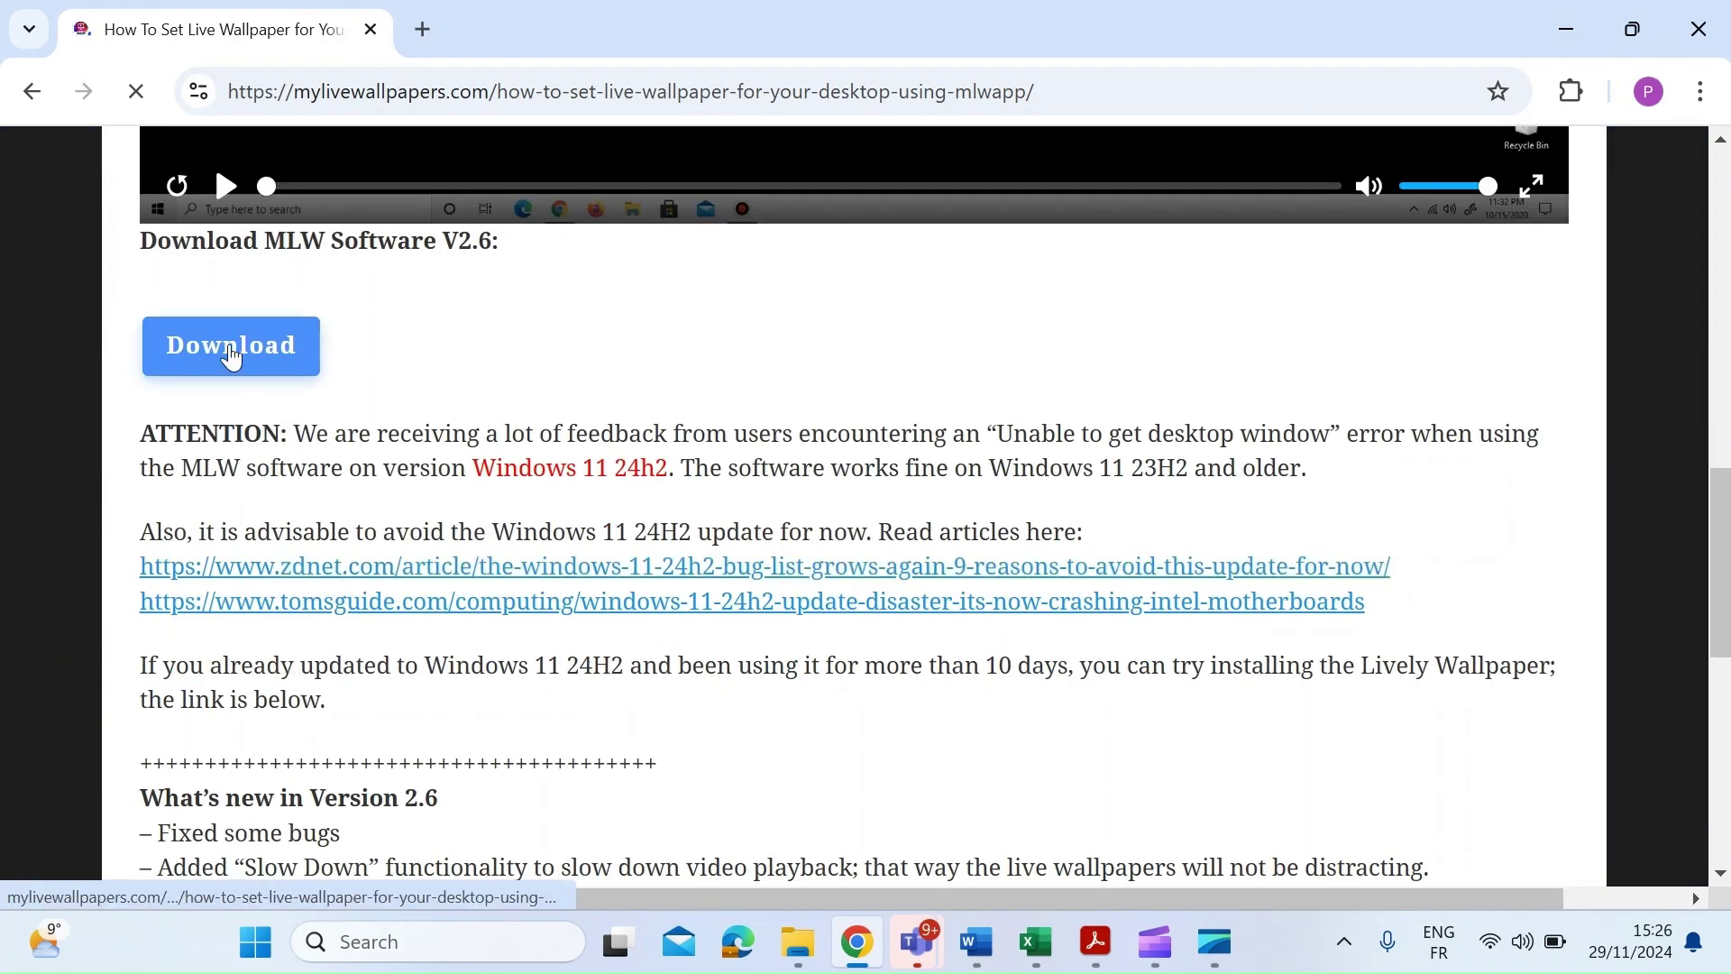
left_click(231, 353)
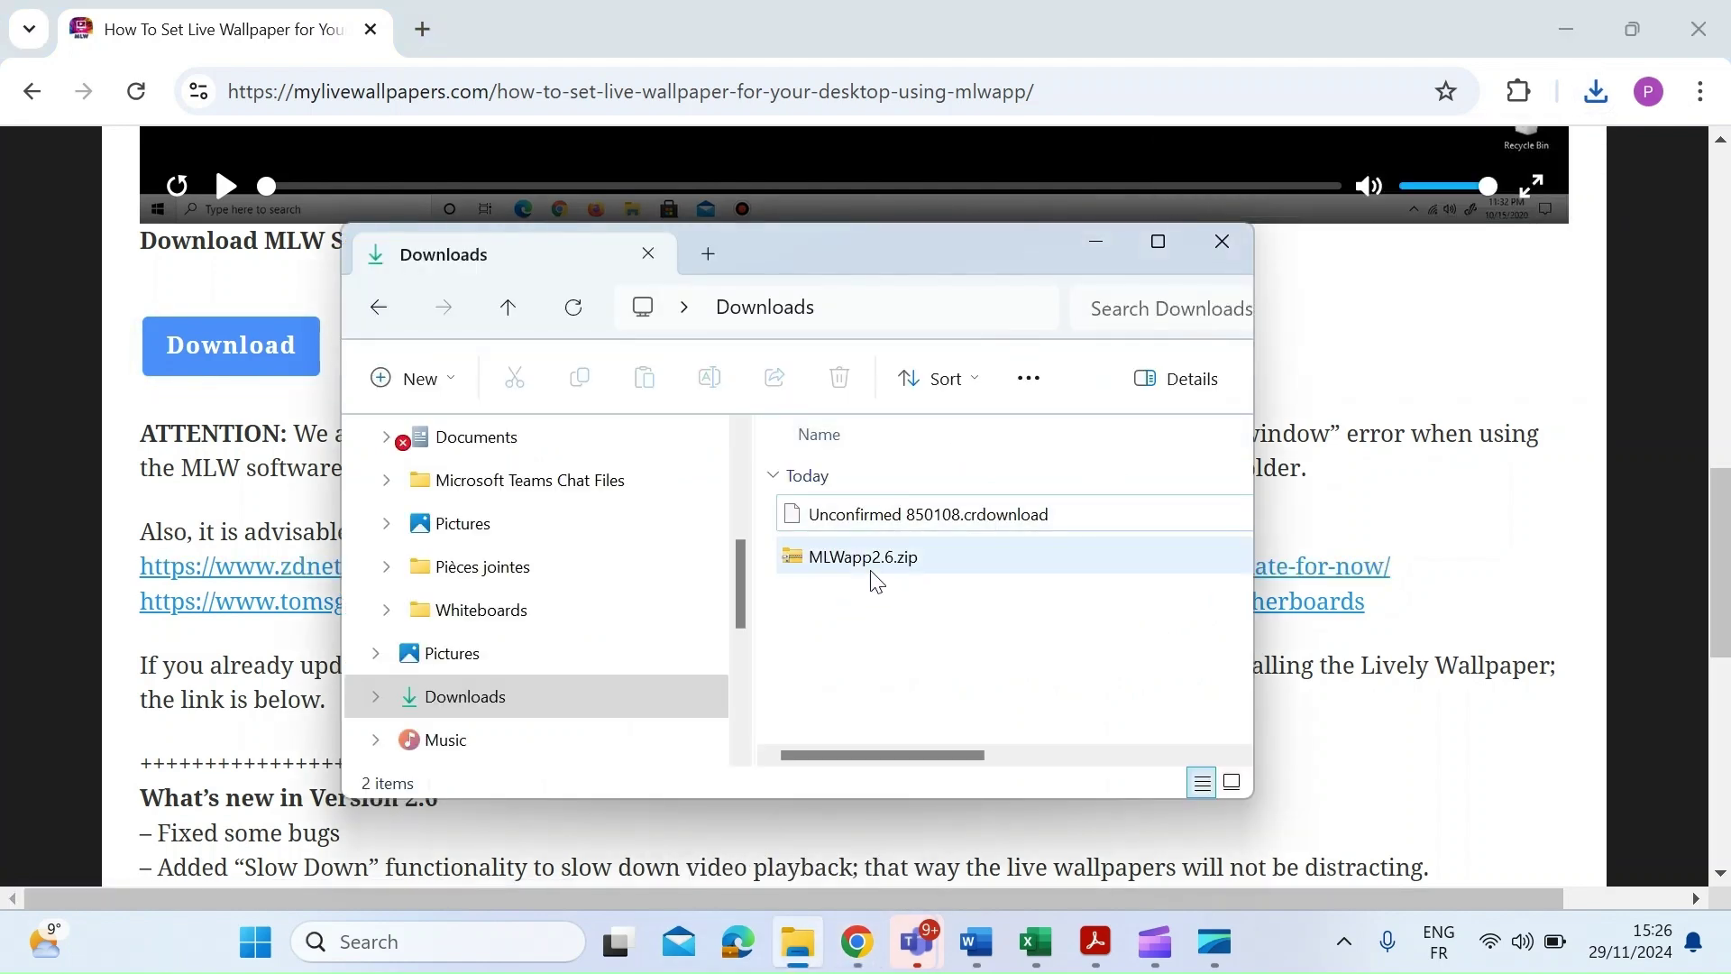
Extract MLWapp2.6.zip and select MLWapp2.6.x64.exe inside the extracted MLWapp2.6 folder.
double_click(849, 556)
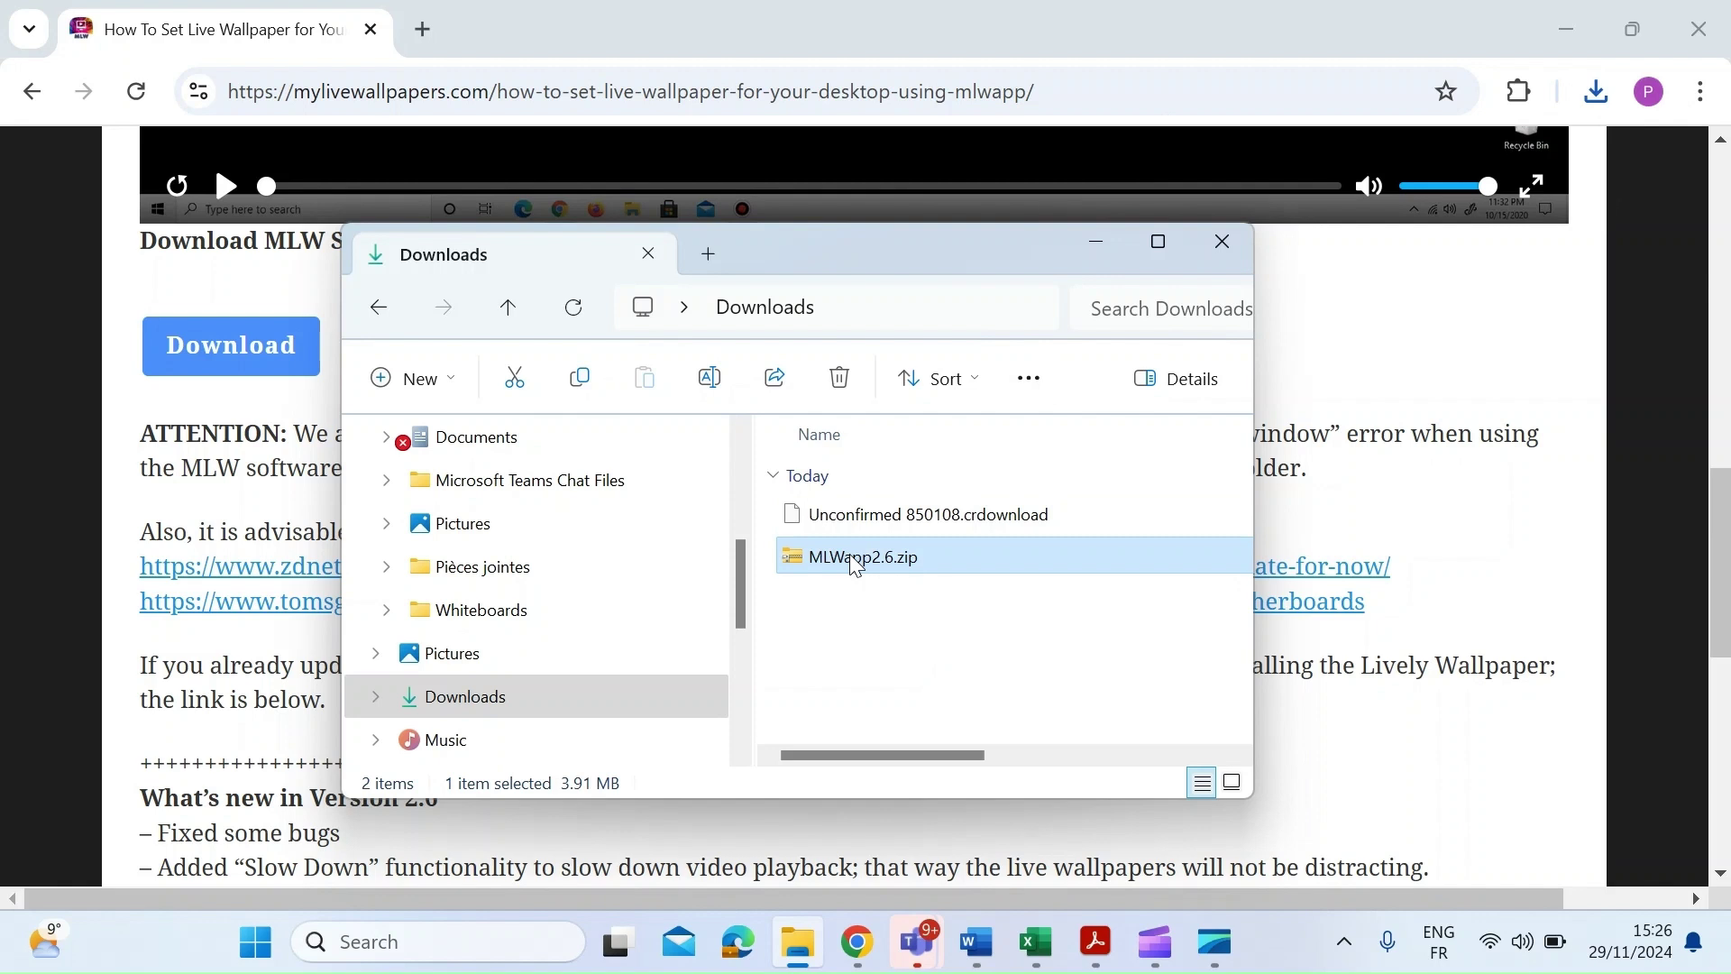
right_click(852, 558)
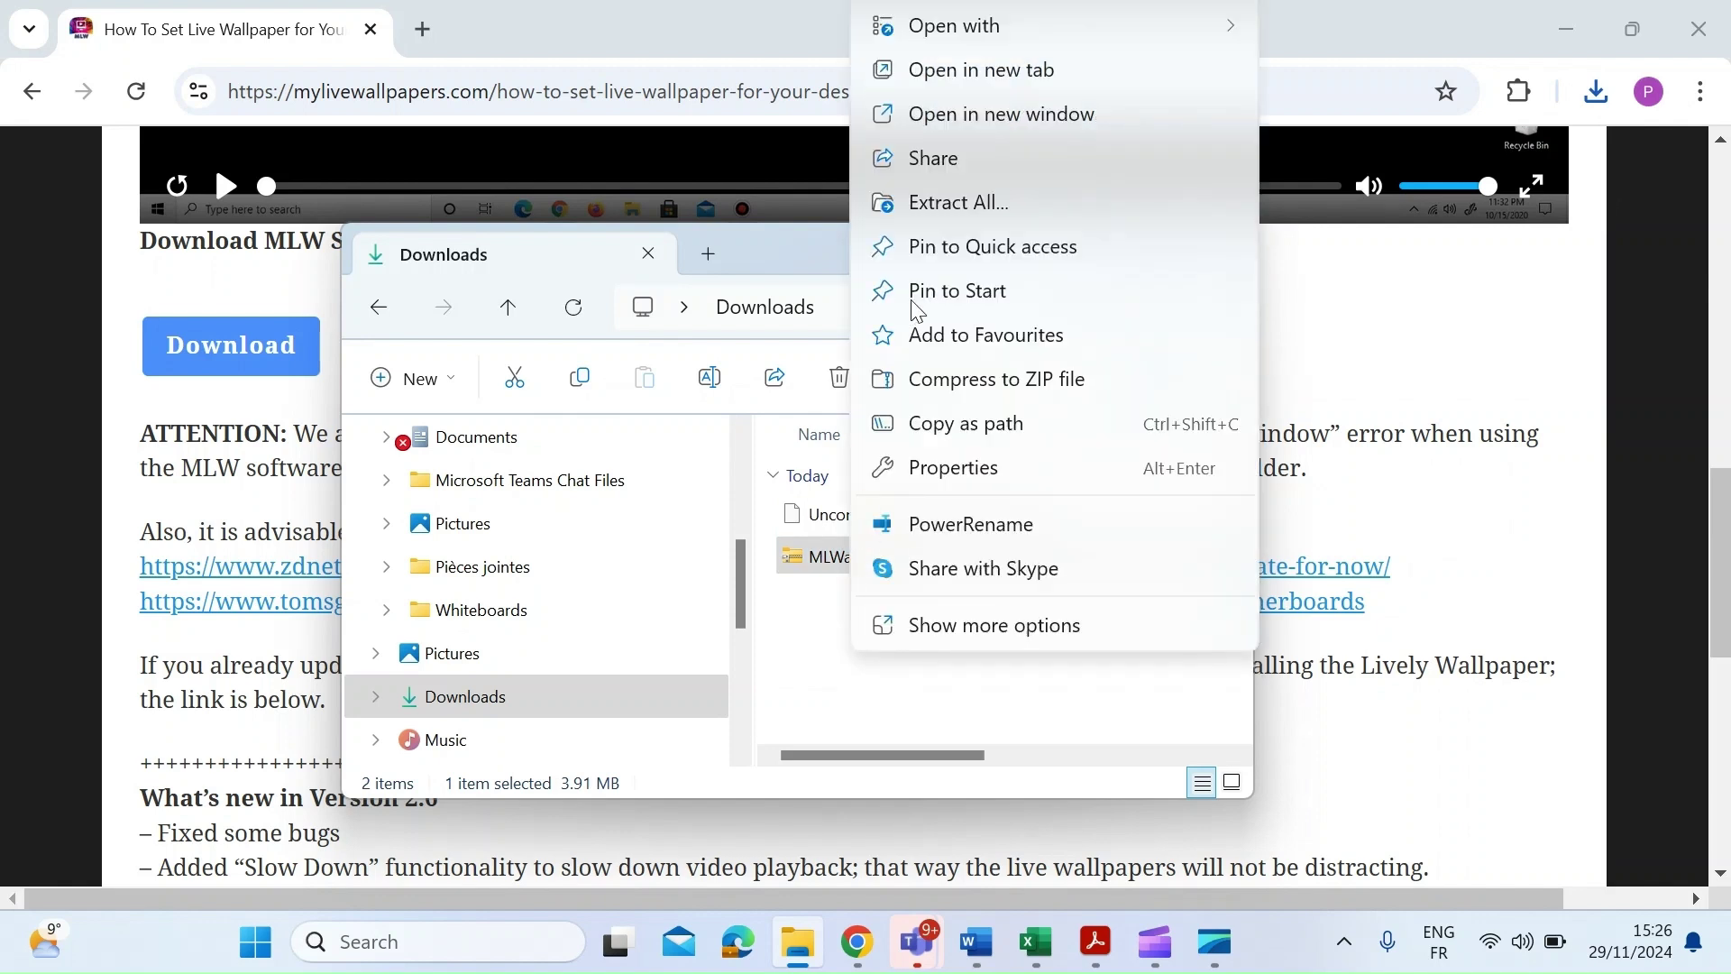
left_click(943, 207)
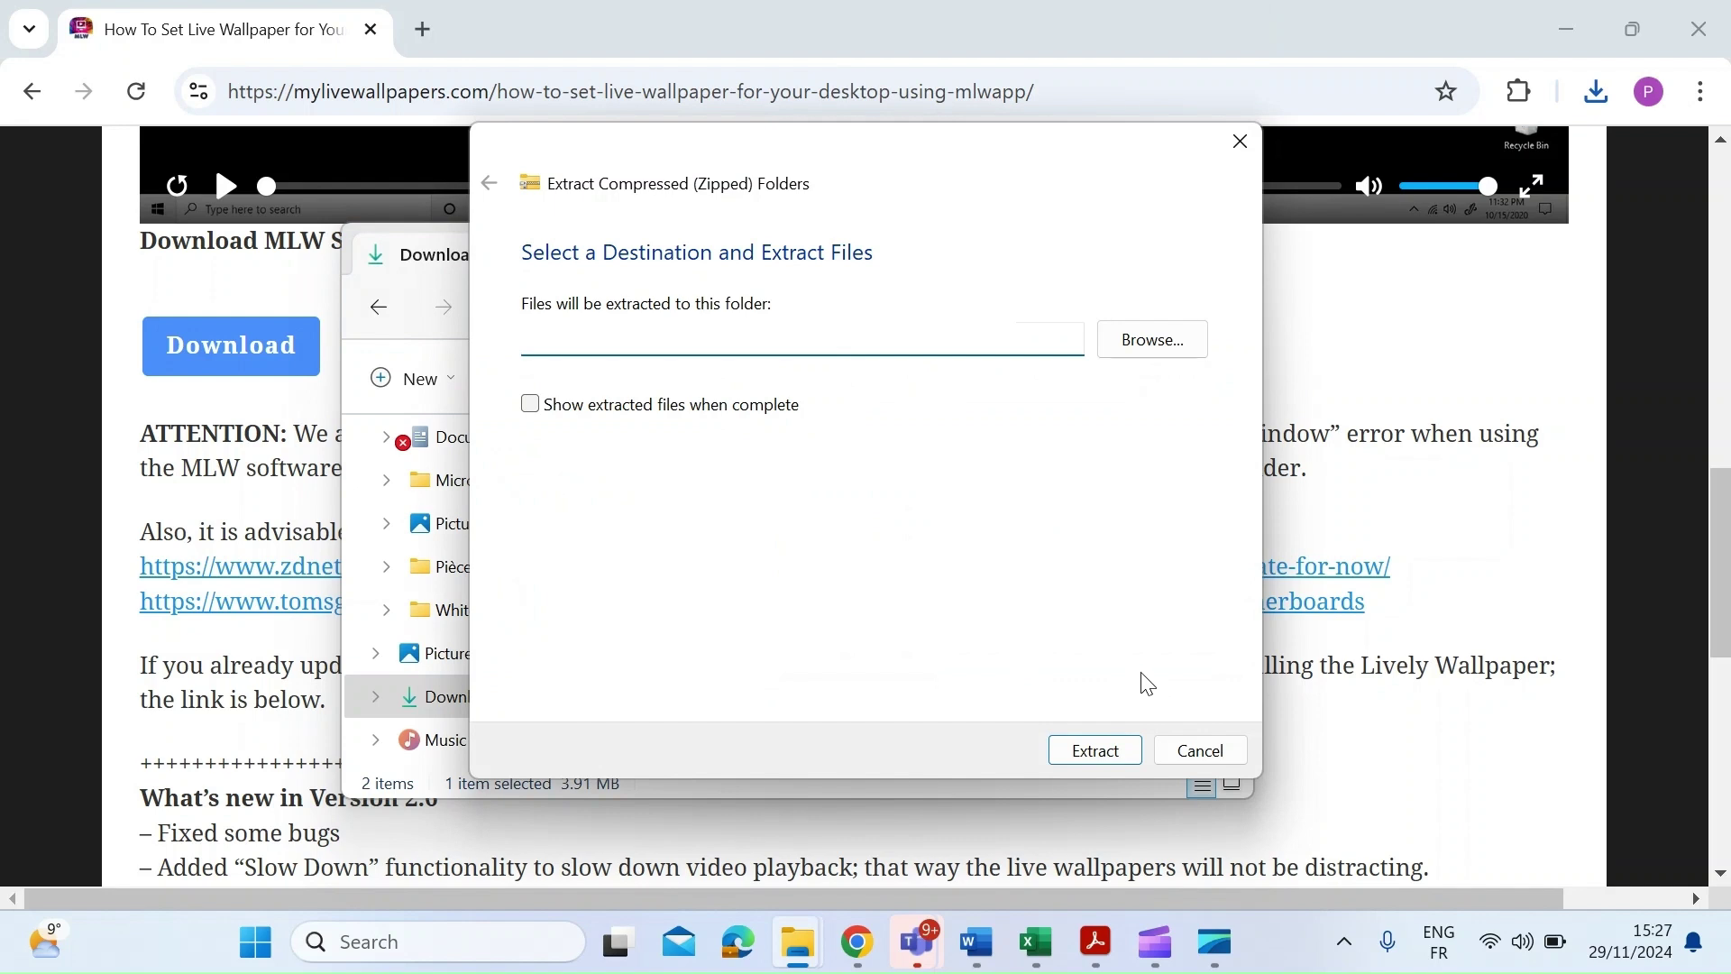
left_click(1113, 754)
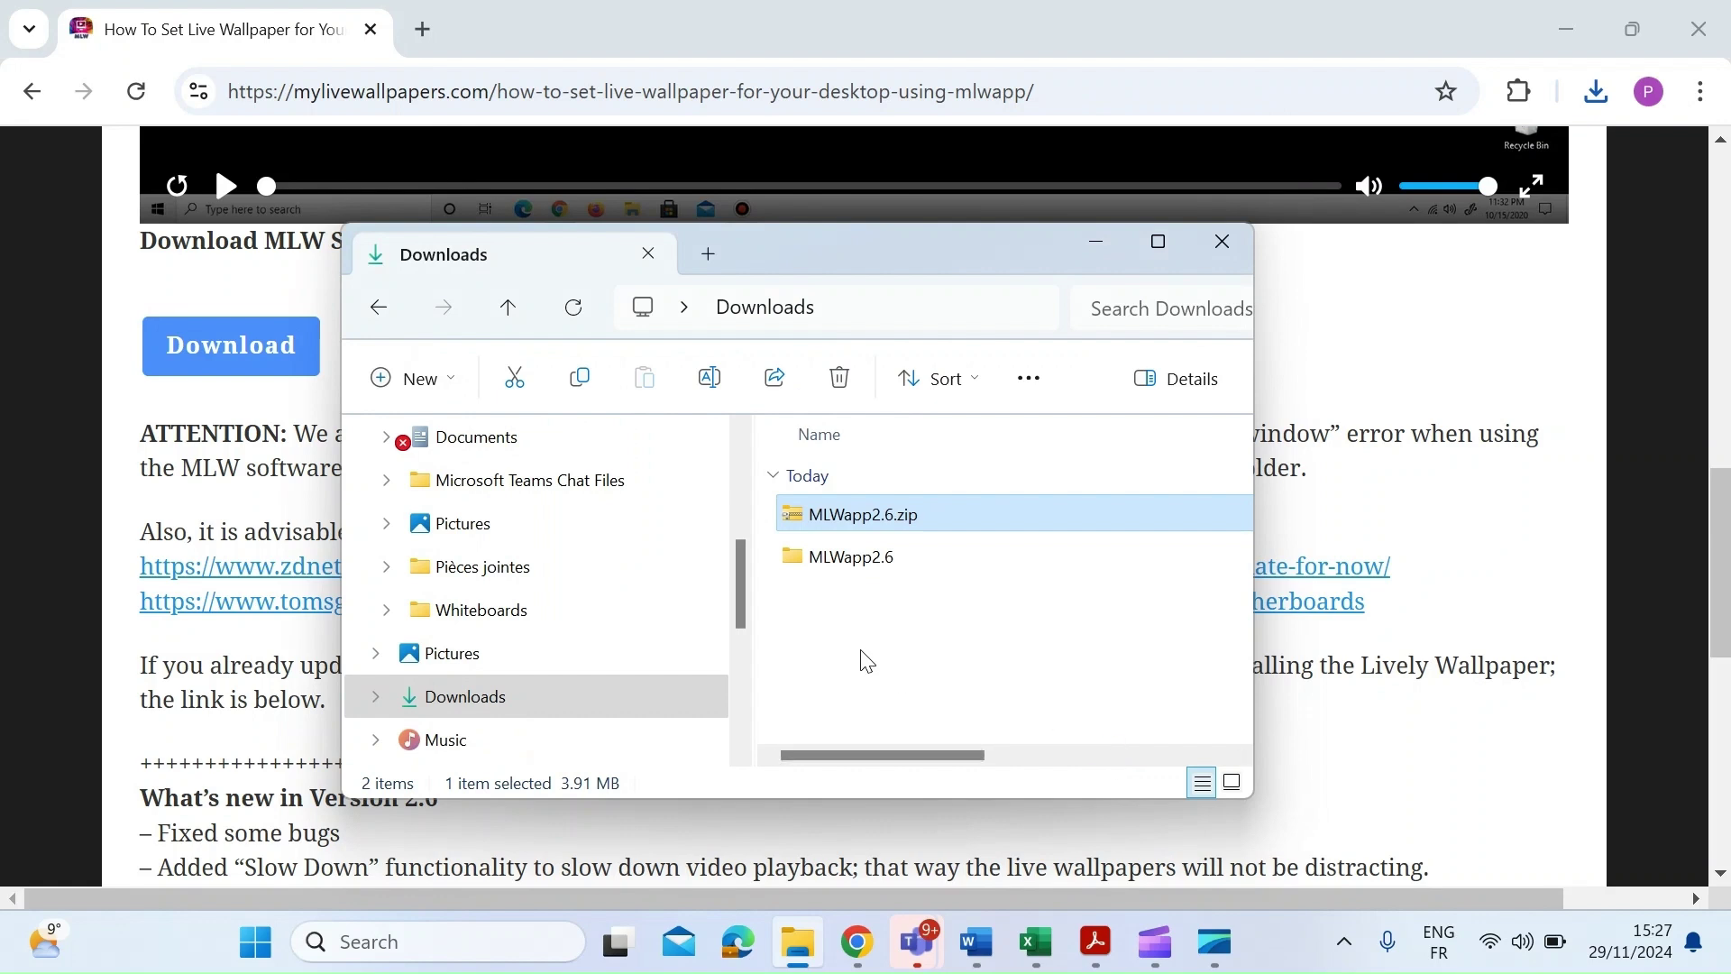
double_click(841, 559)
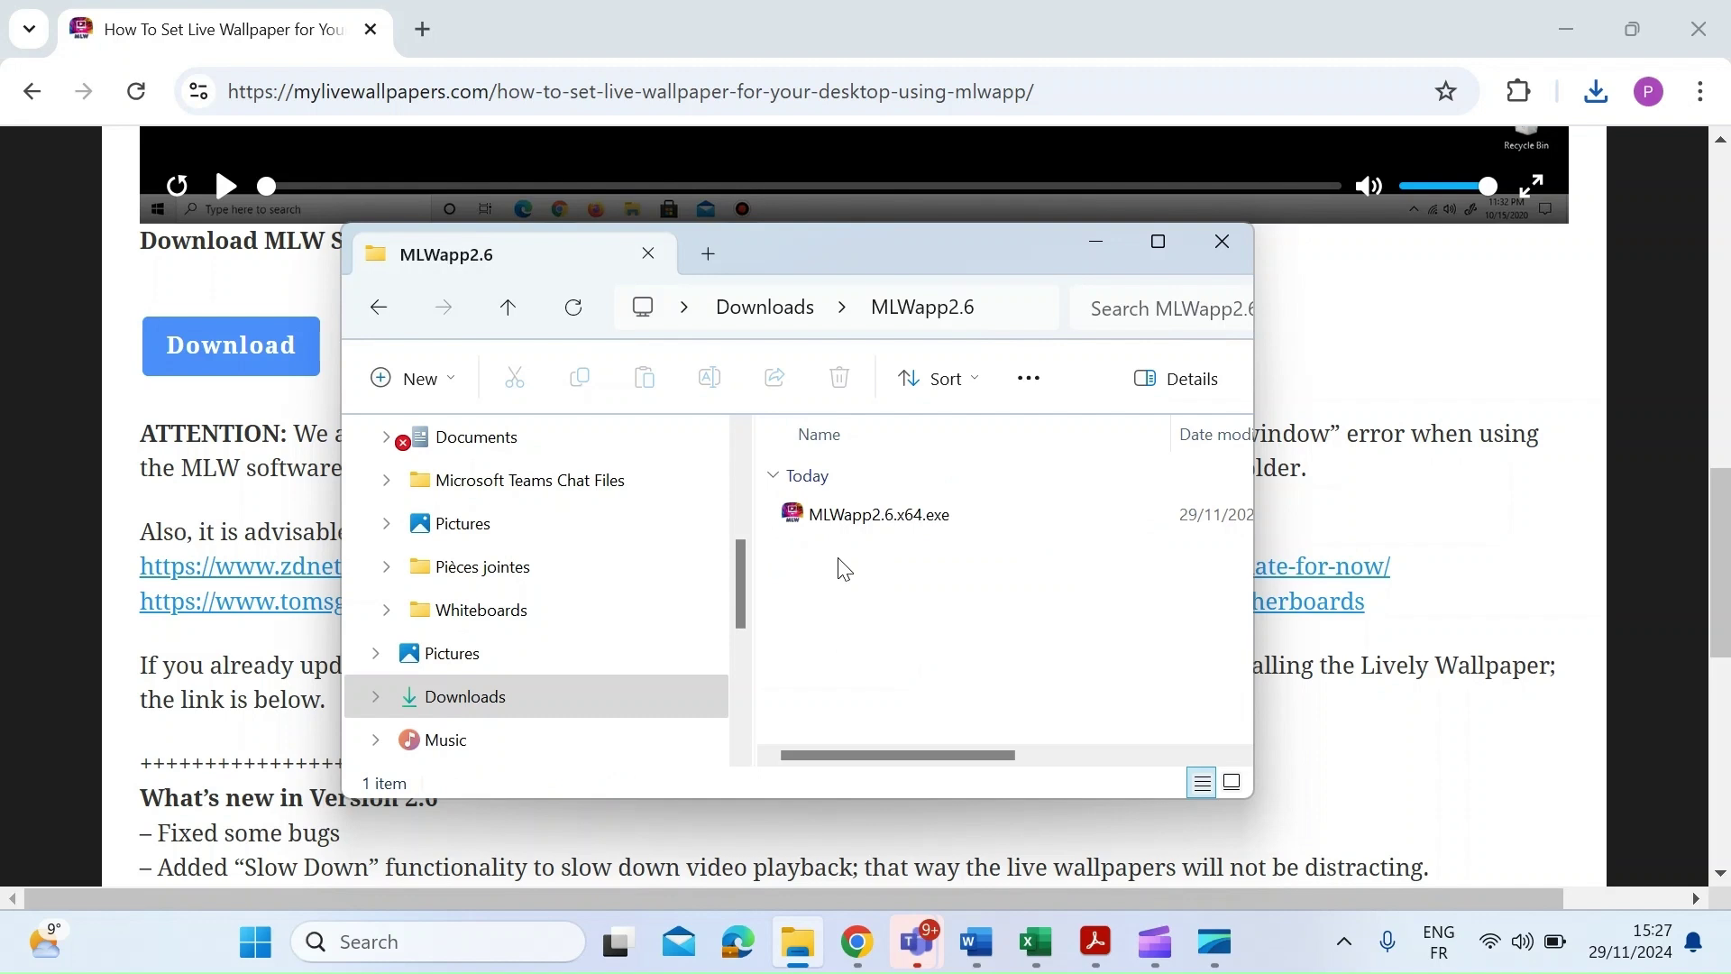
left_click(853, 512)
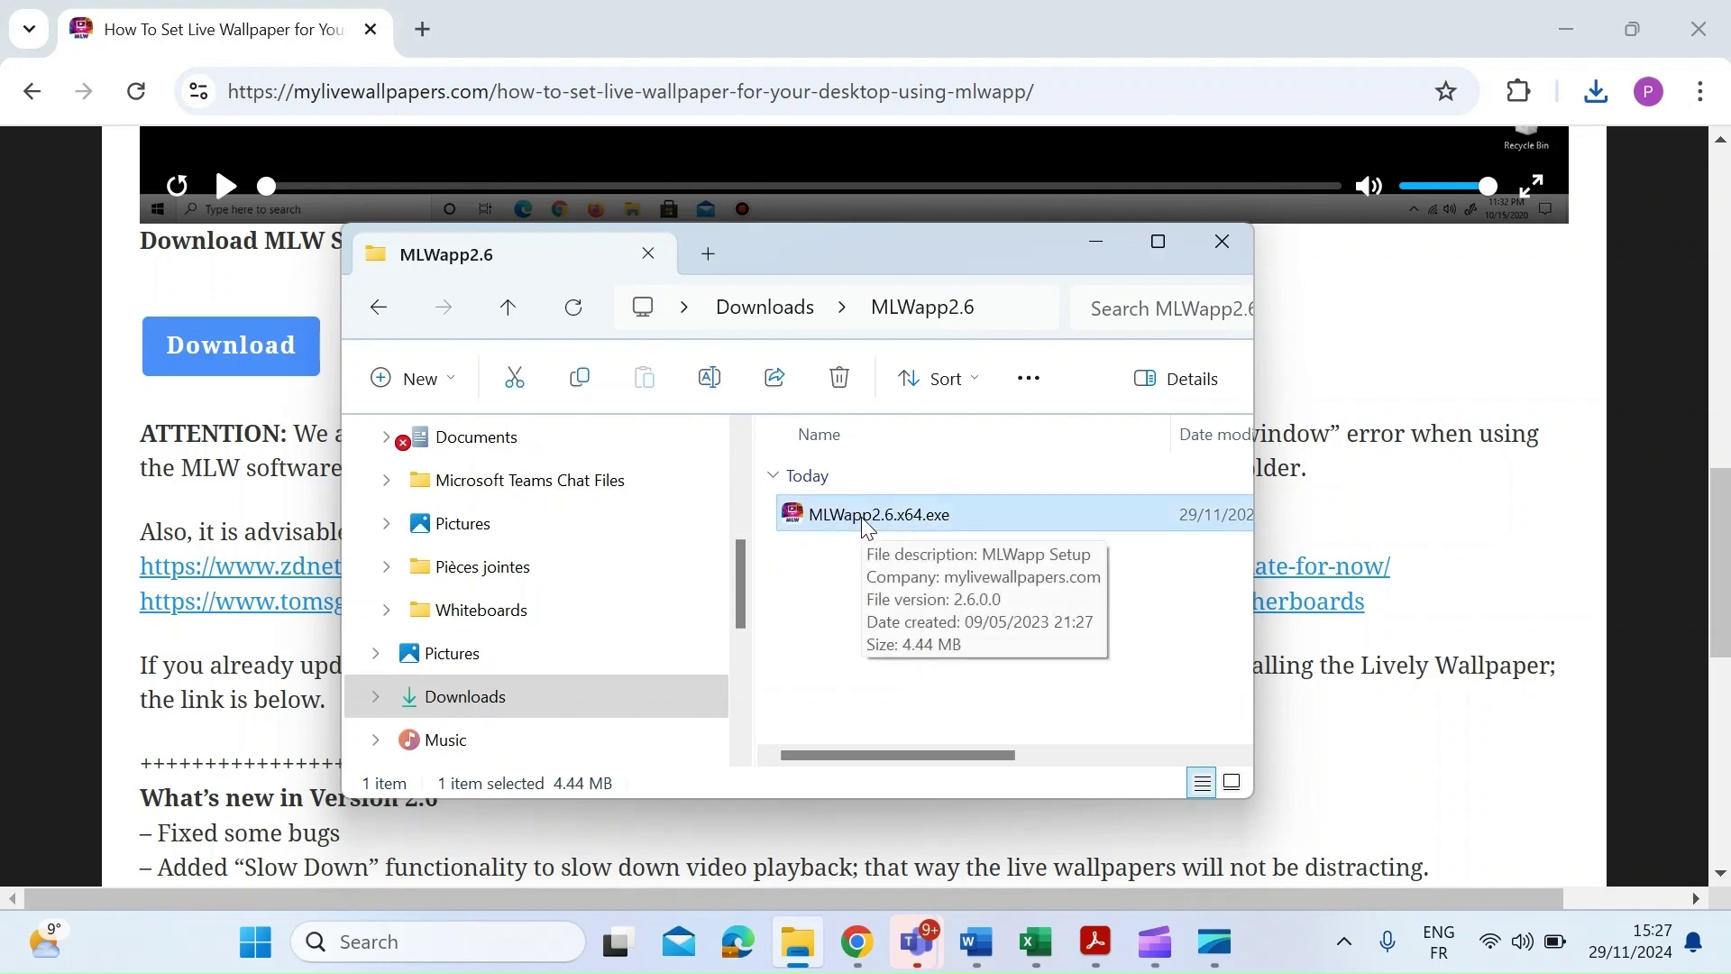
Run MLWapp2.6.x64.exe and install with the default folder and desktop icon, then finish.
double_click(866, 515)
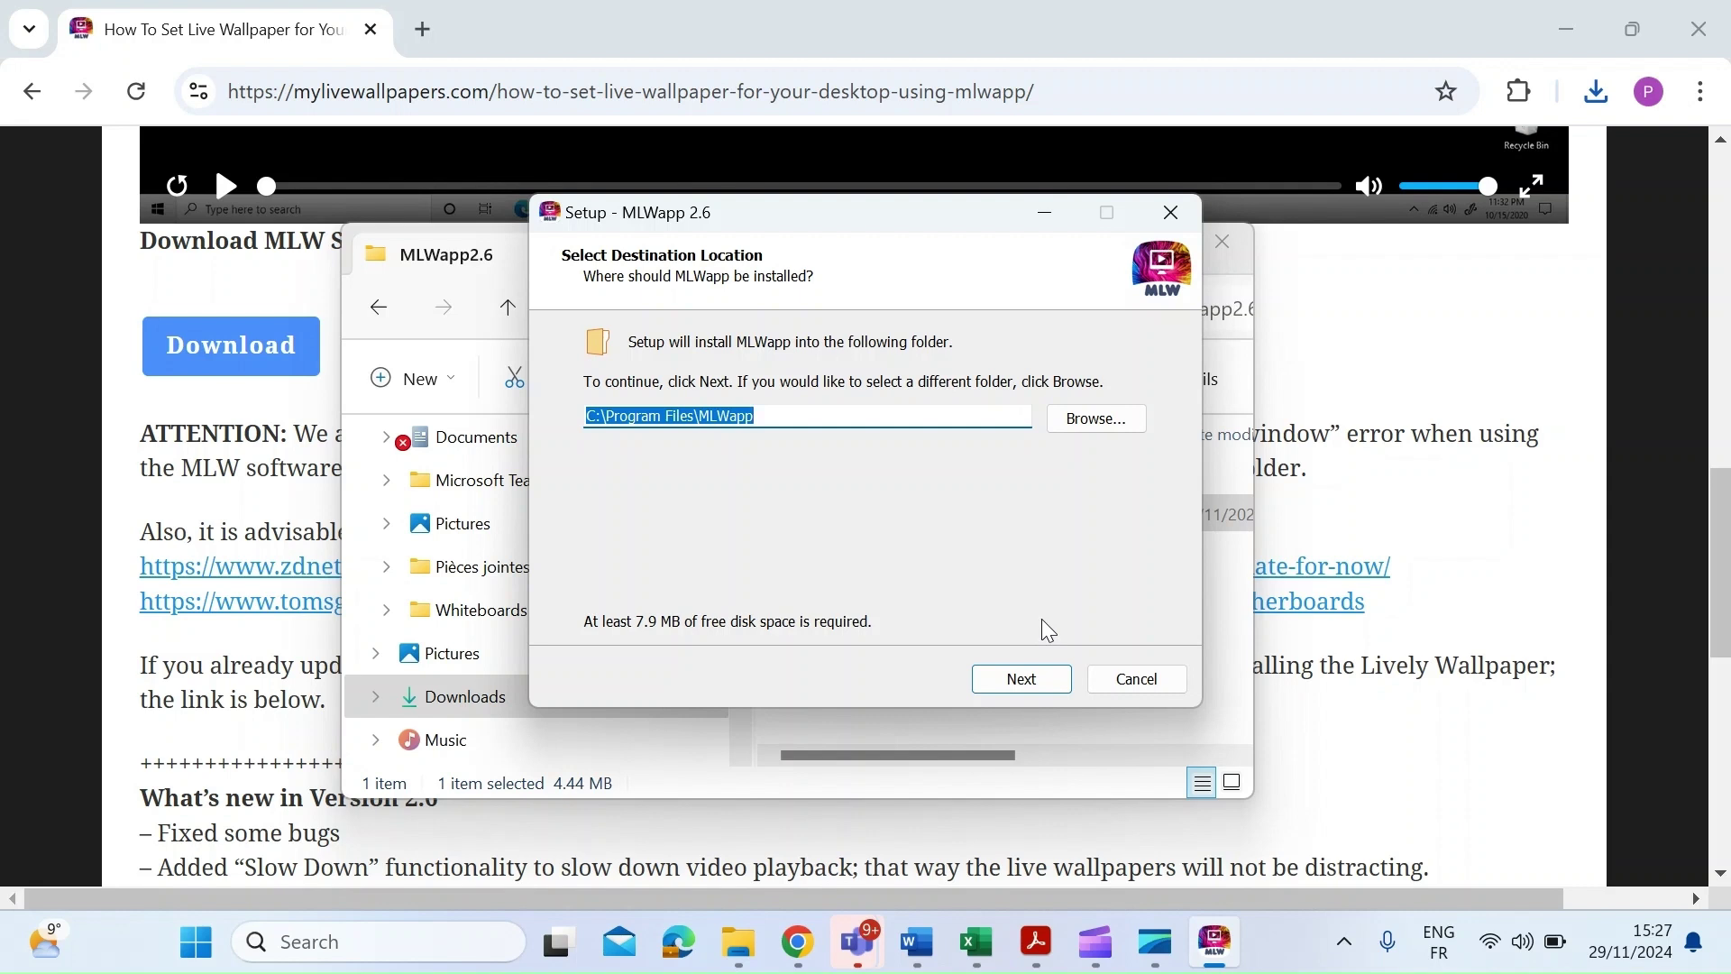
left_click(1035, 688)
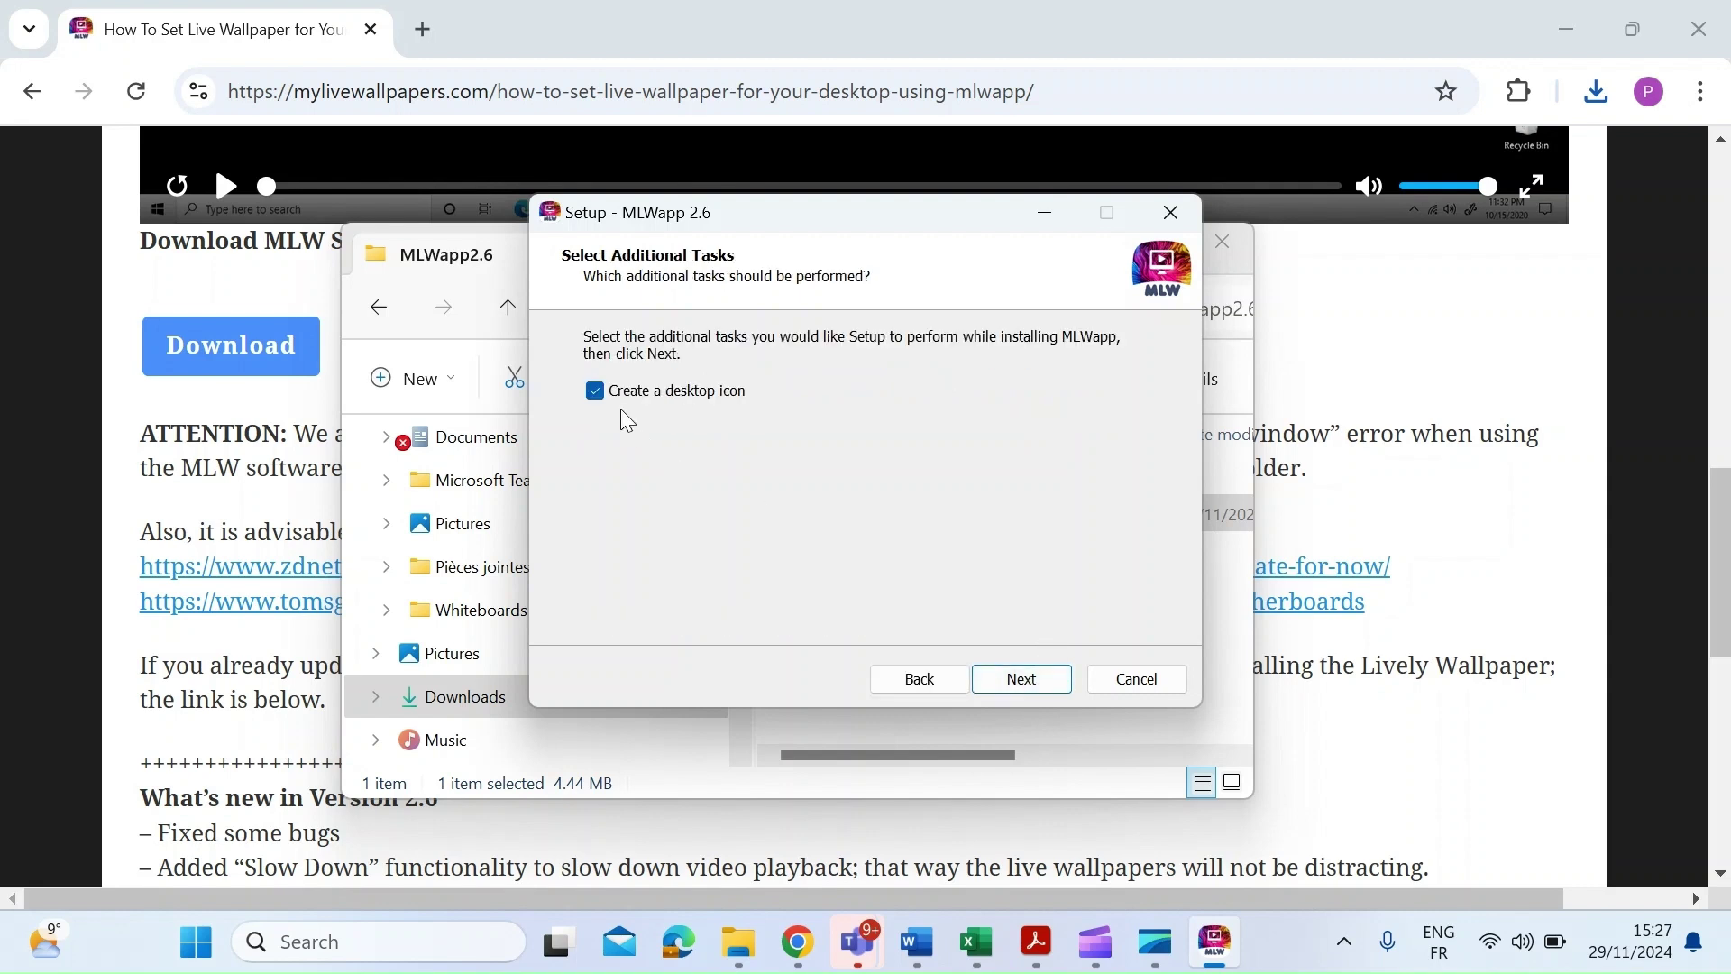
left_click(1014, 685)
left_click(1013, 688)
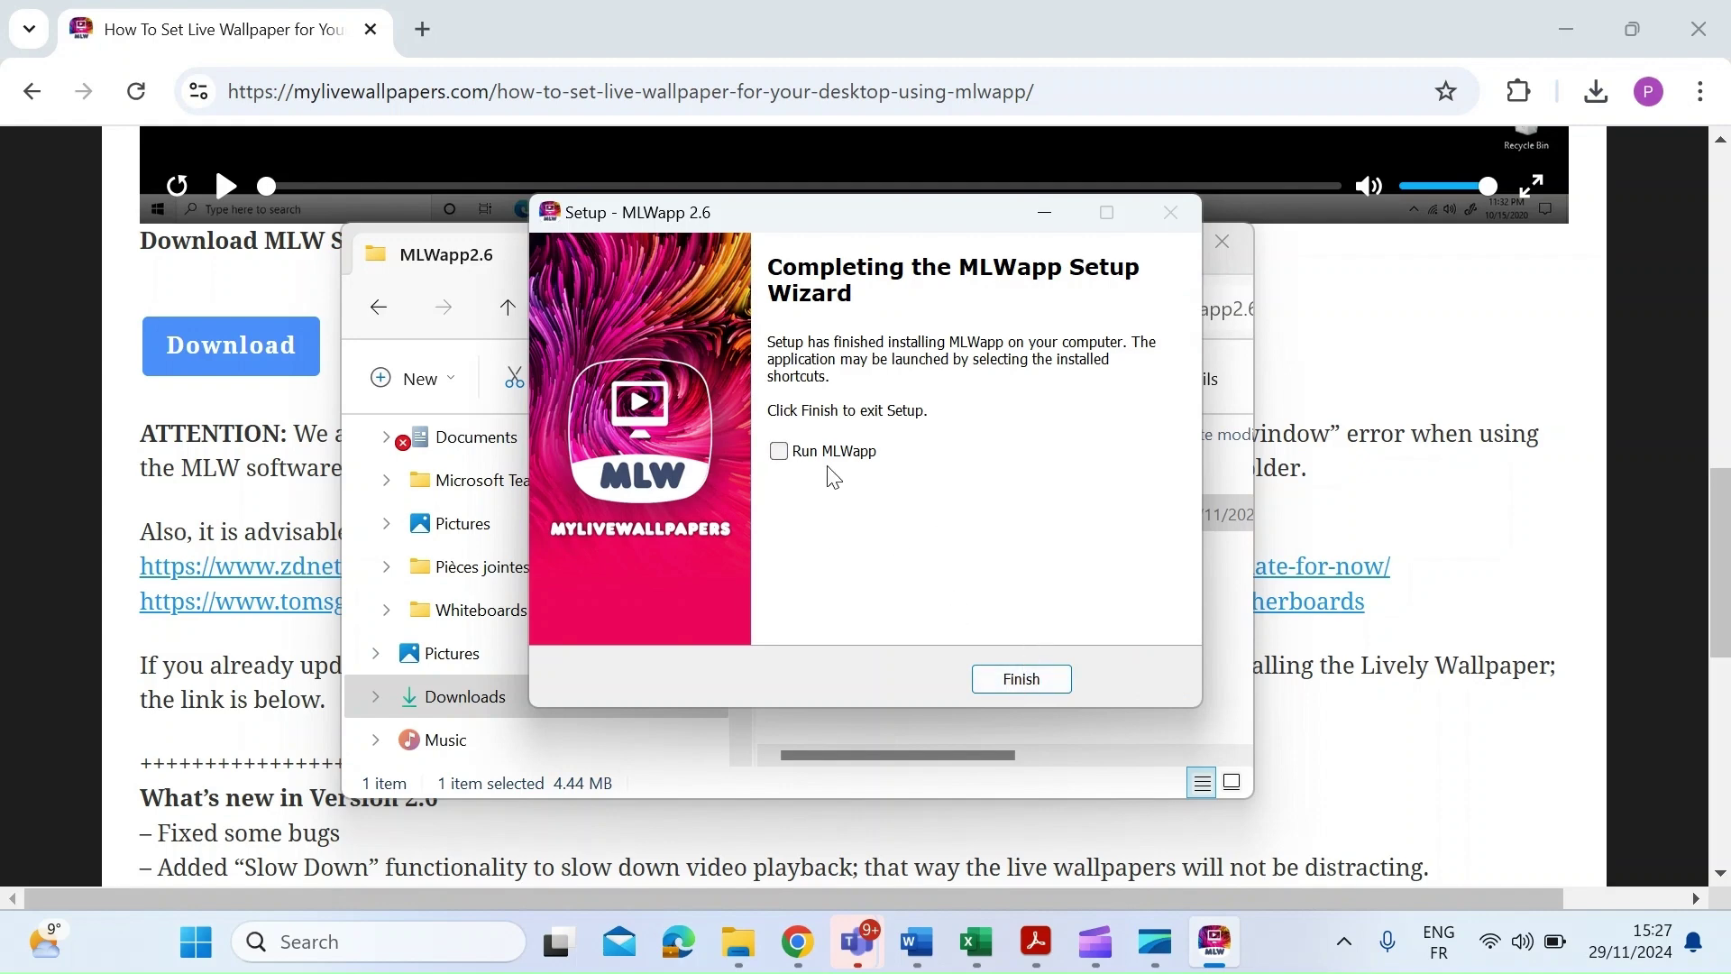
left_click(1018, 685)
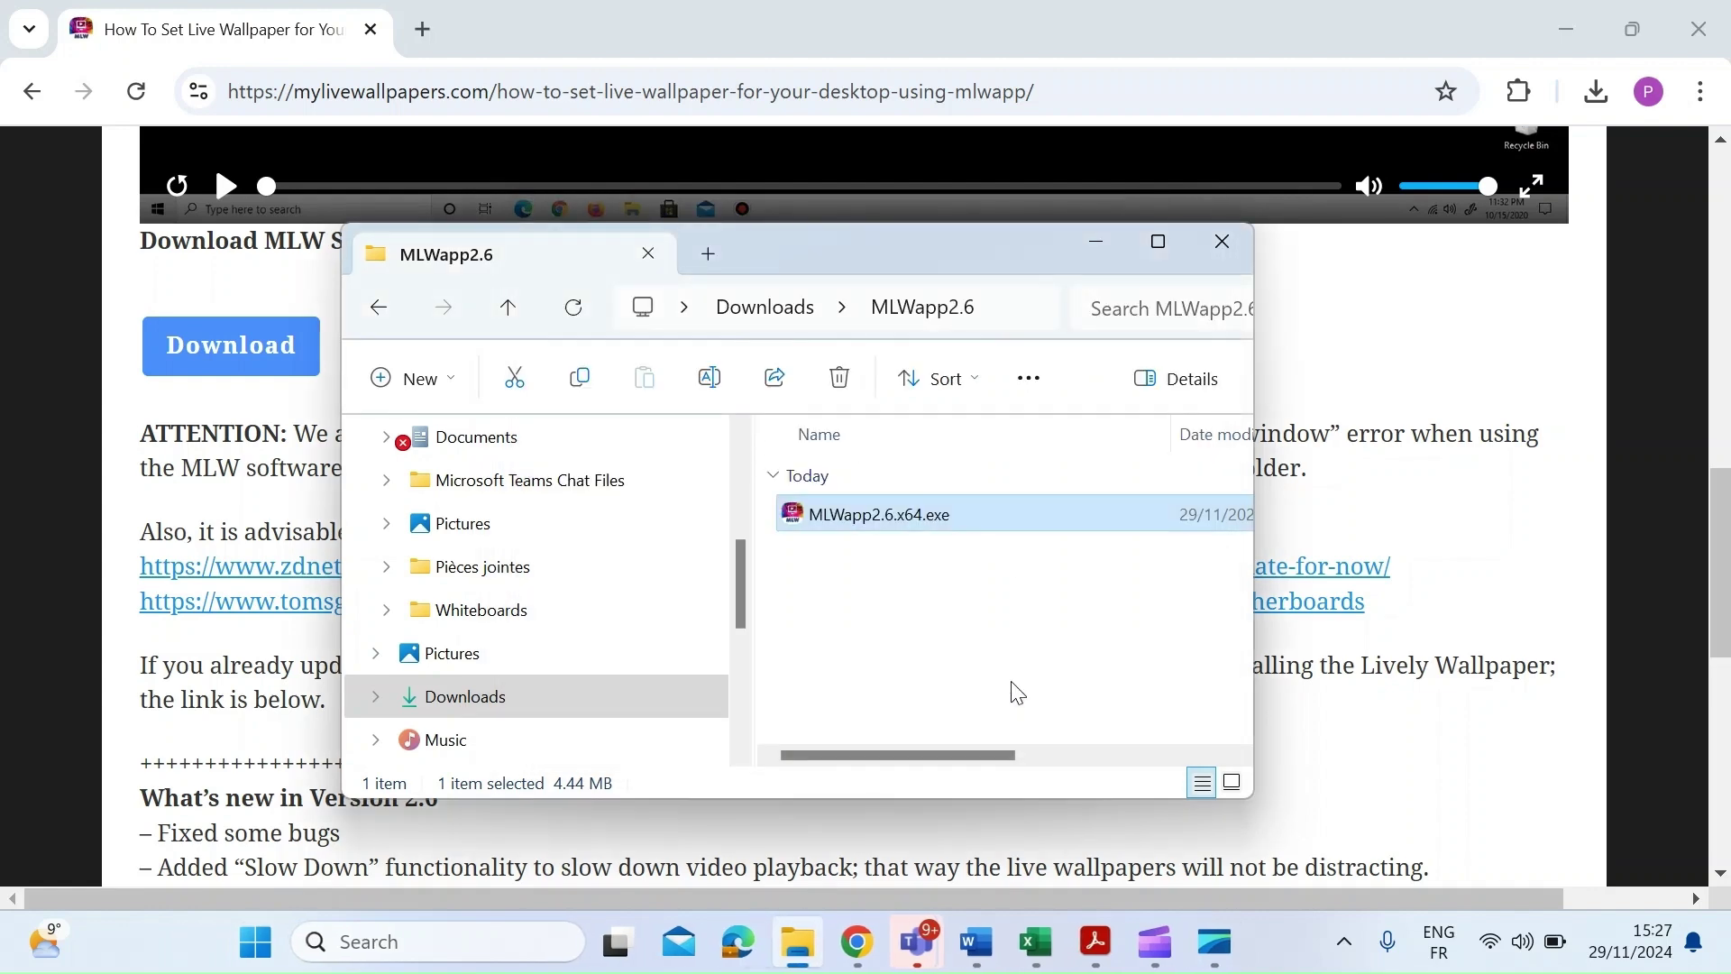
Go to the Abstract live wallpaper category and open the Rainfall Particles page.
left_click(1395, 313)
scroll(1371, 319, "up", 10)
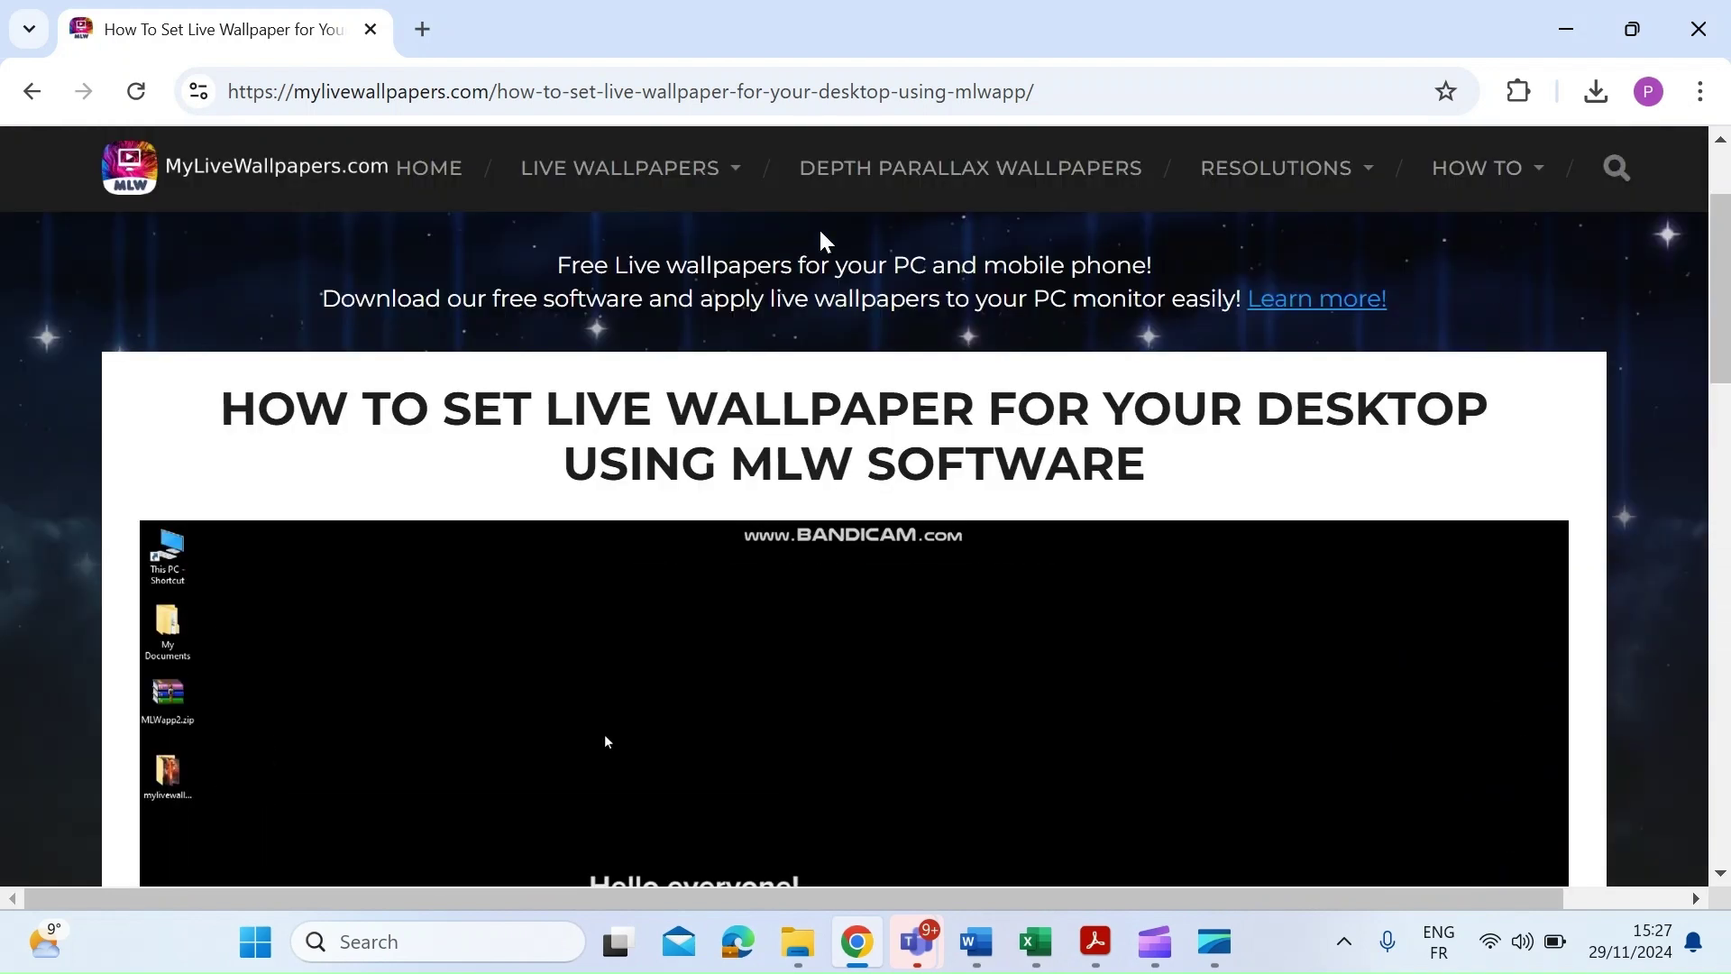
mouse_move(630, 174)
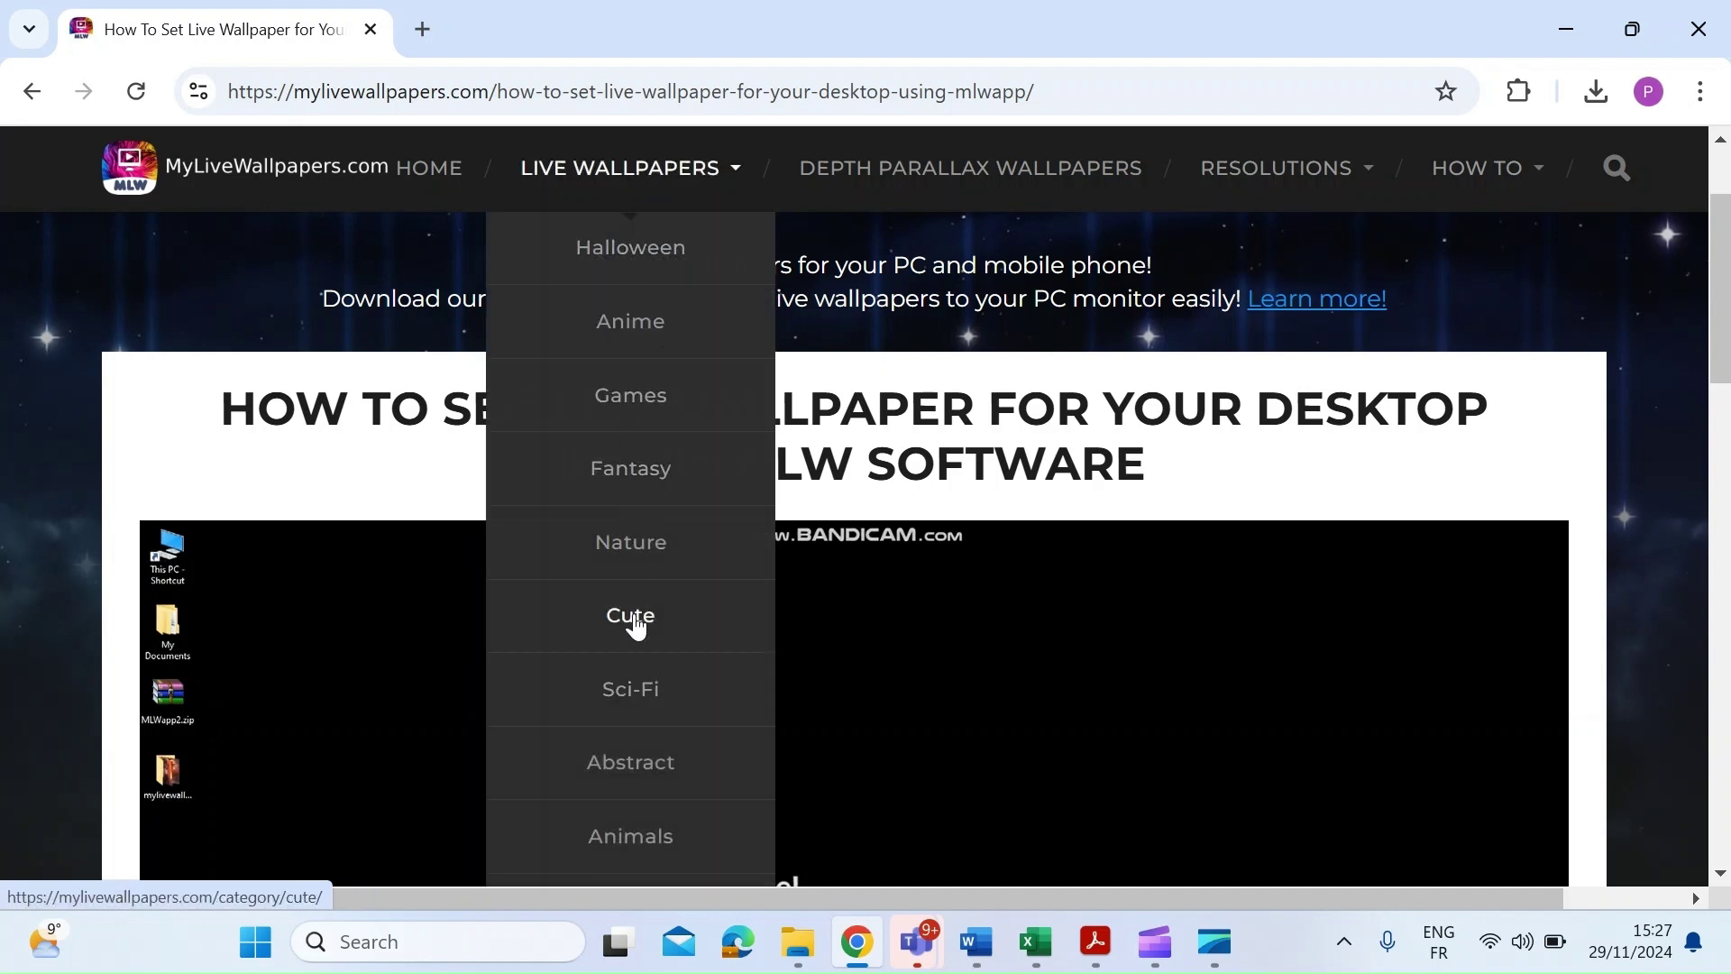
scroll(636, 625, "down", 3)
left_click(641, 502)
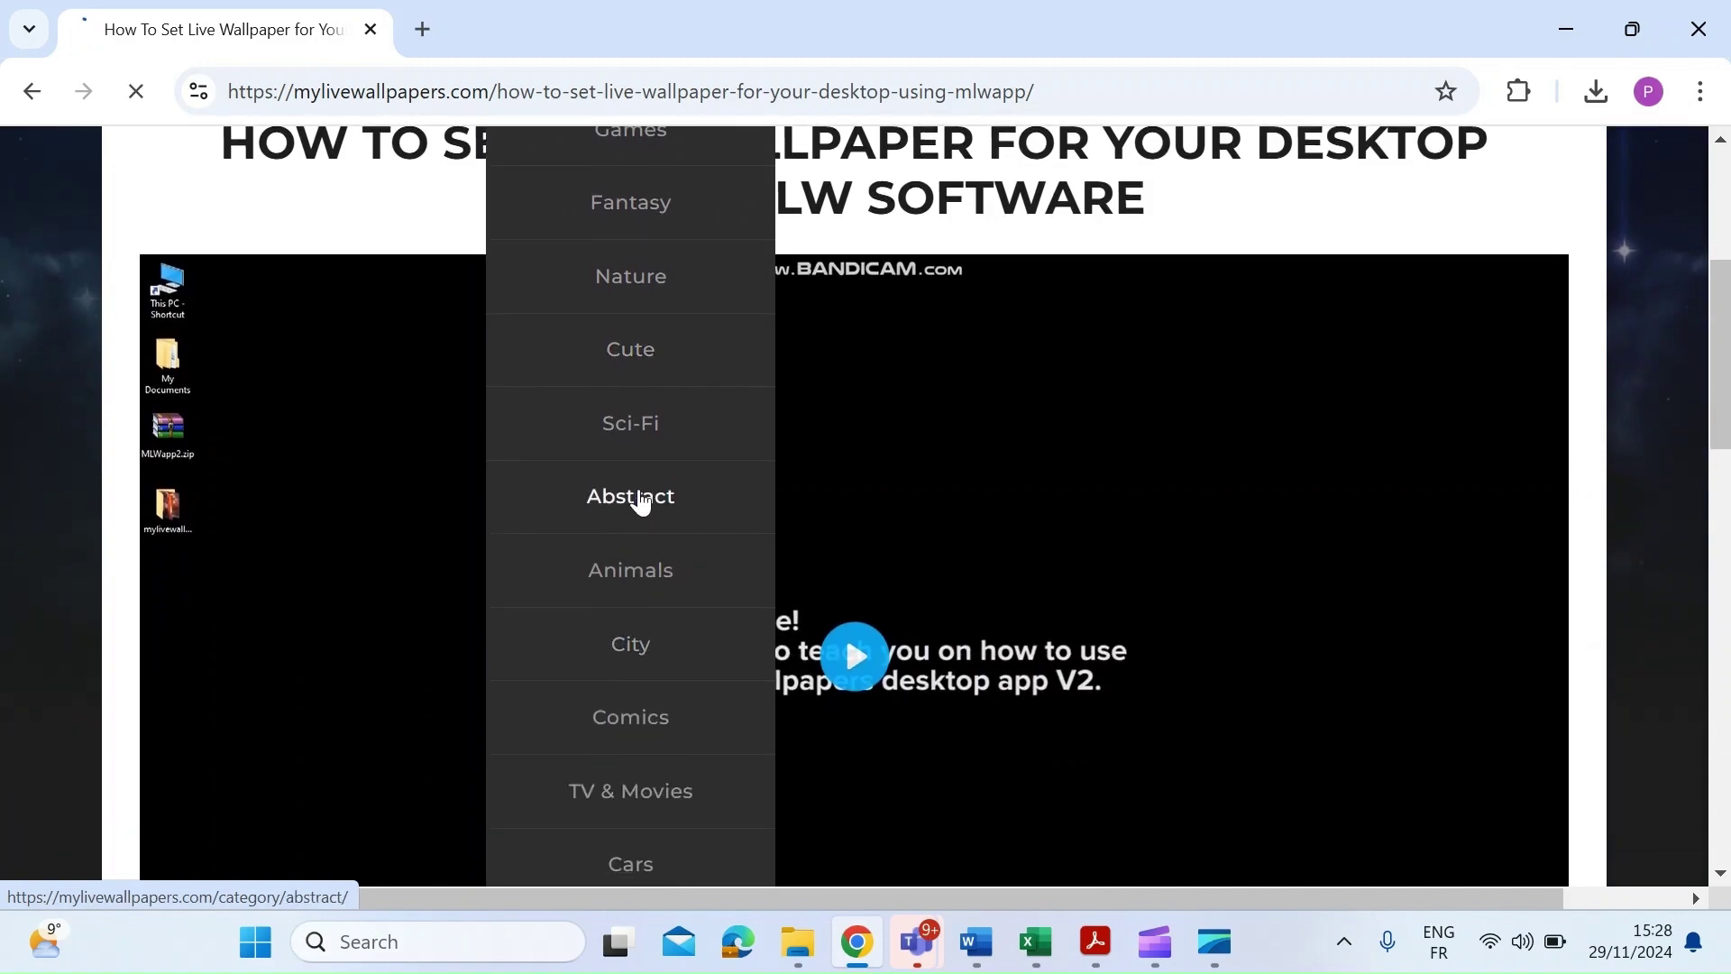
scroll(641, 498, "down", 3)
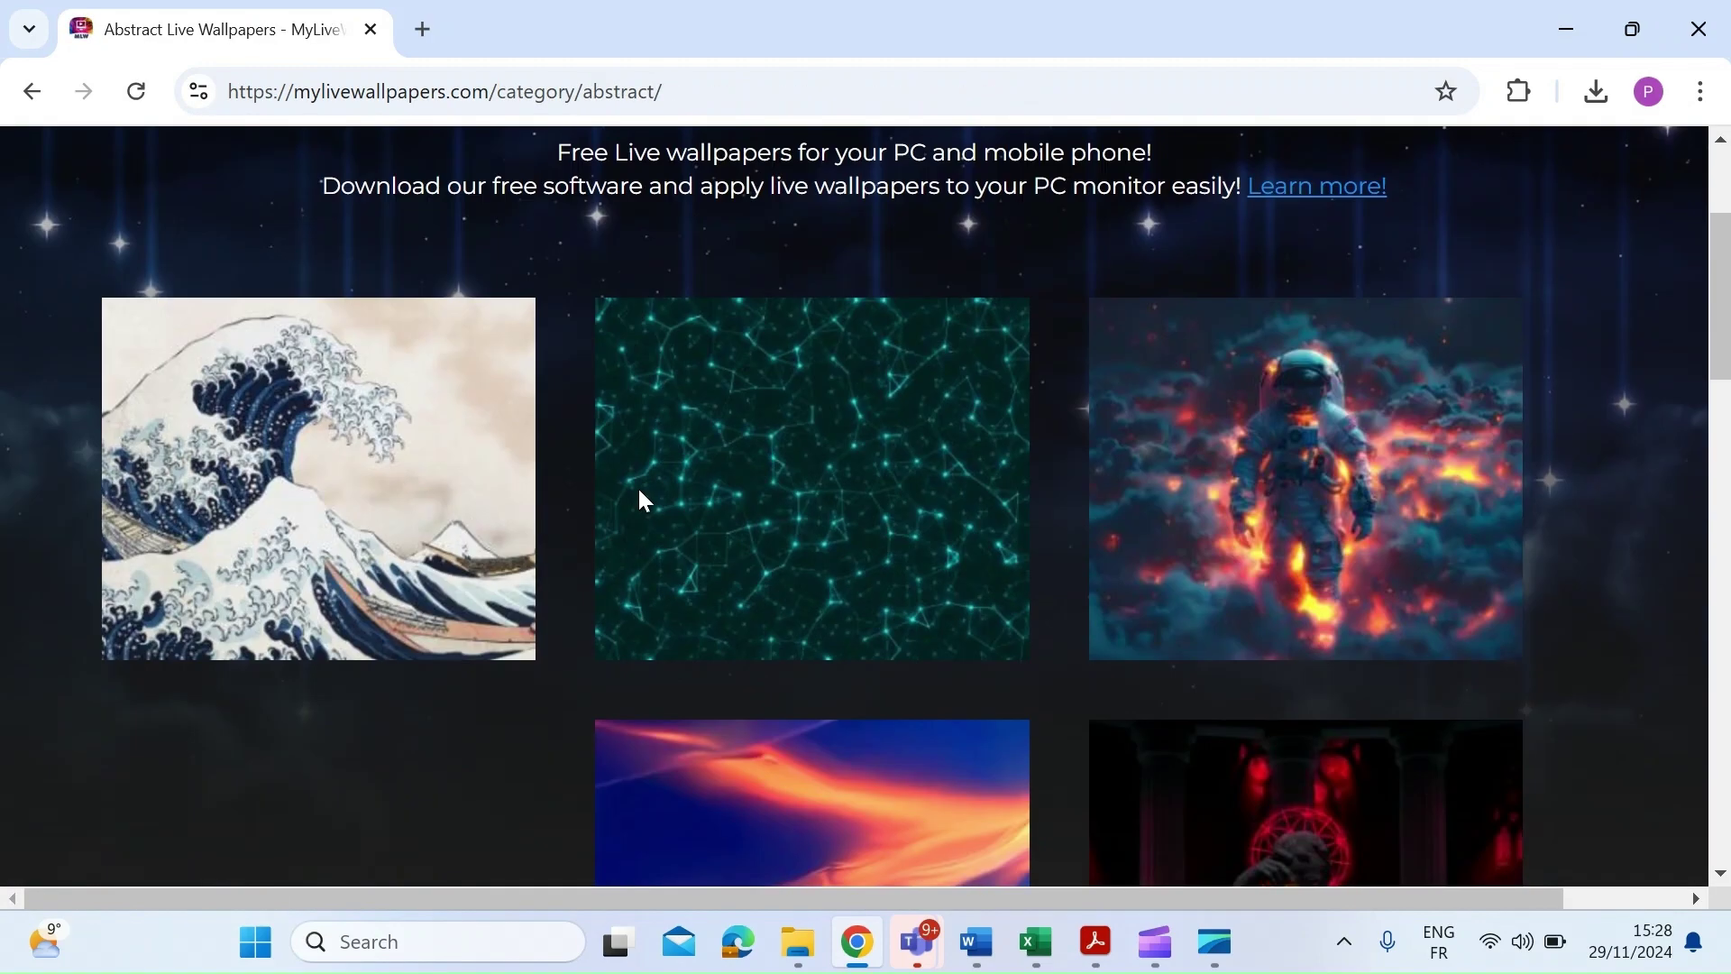
scroll(641, 499, "down", 18)
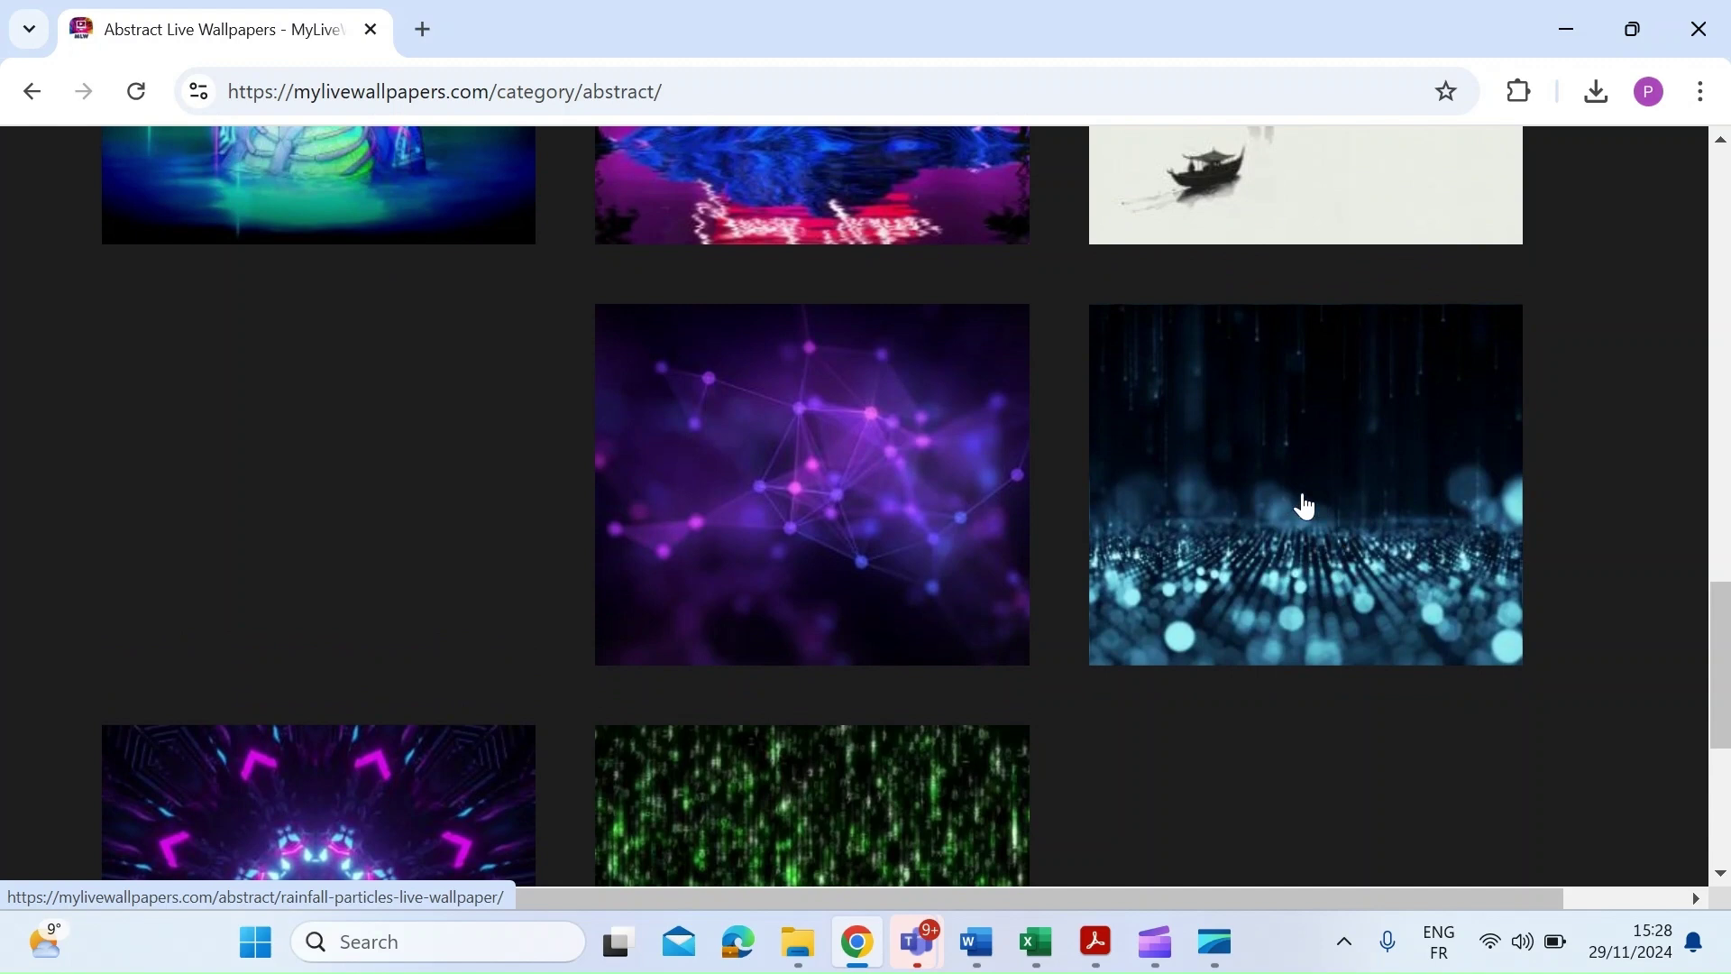
left_click(1304, 506)
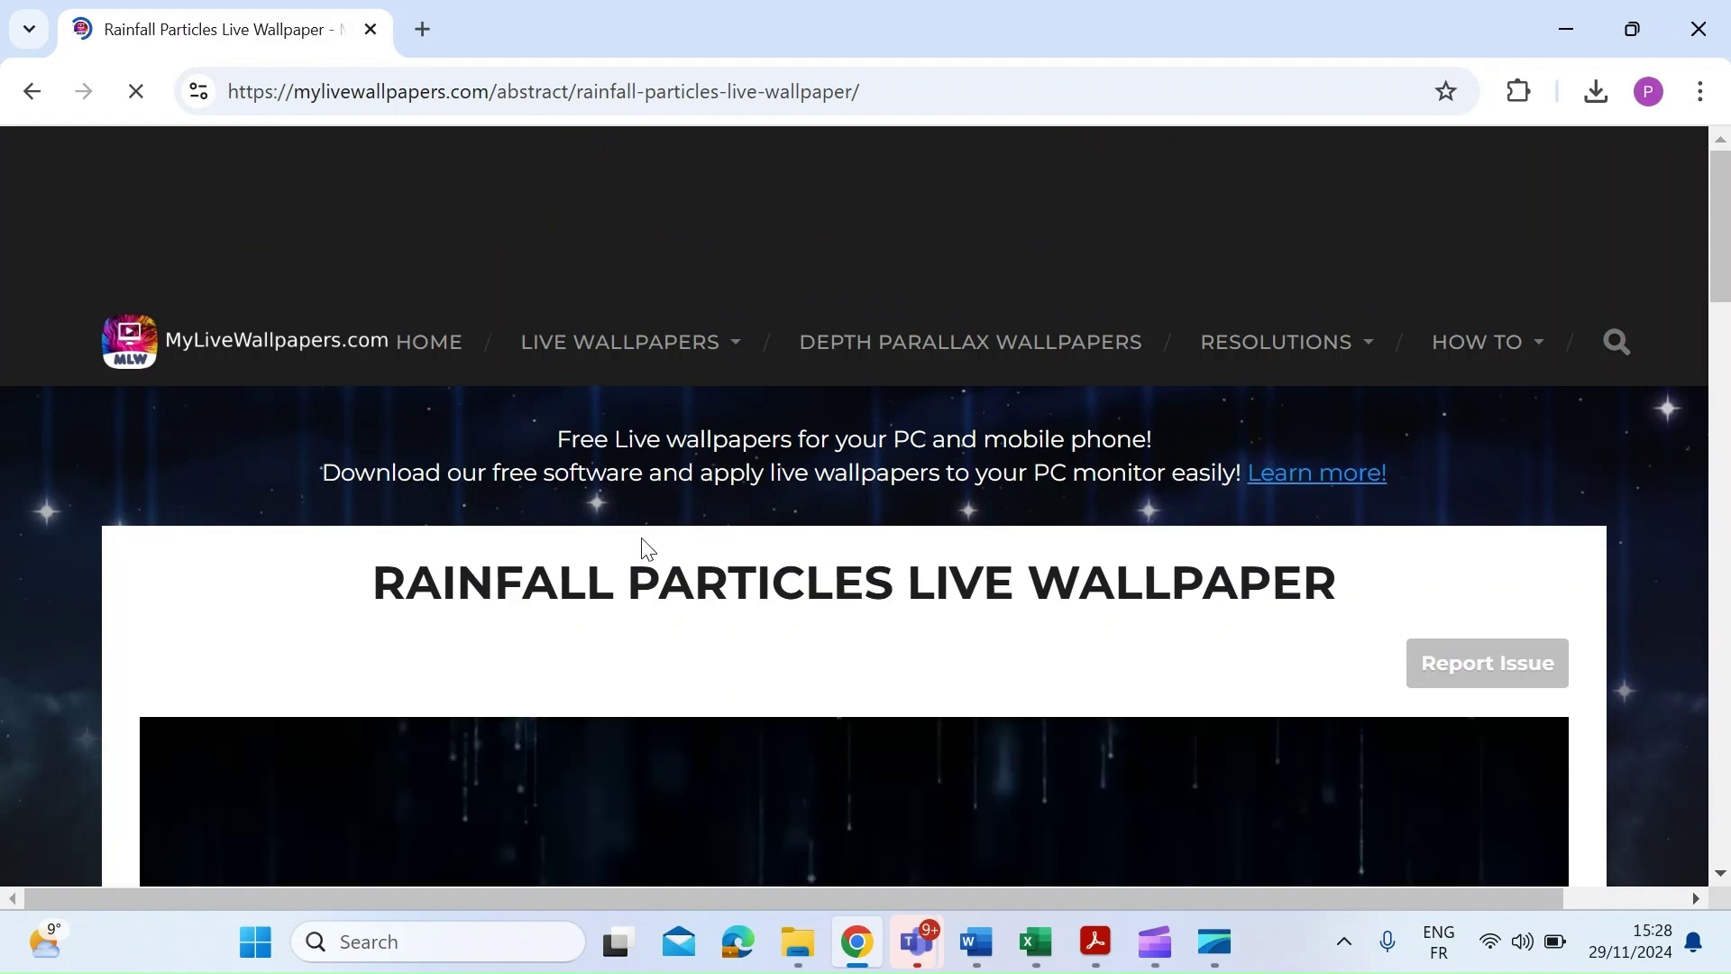
Play and pause the Rainfall Particles preview, then scroll to its download options.
scroll(646, 548, "down", 5)
scroll(646, 548, "down", 2)
left_click(854, 499)
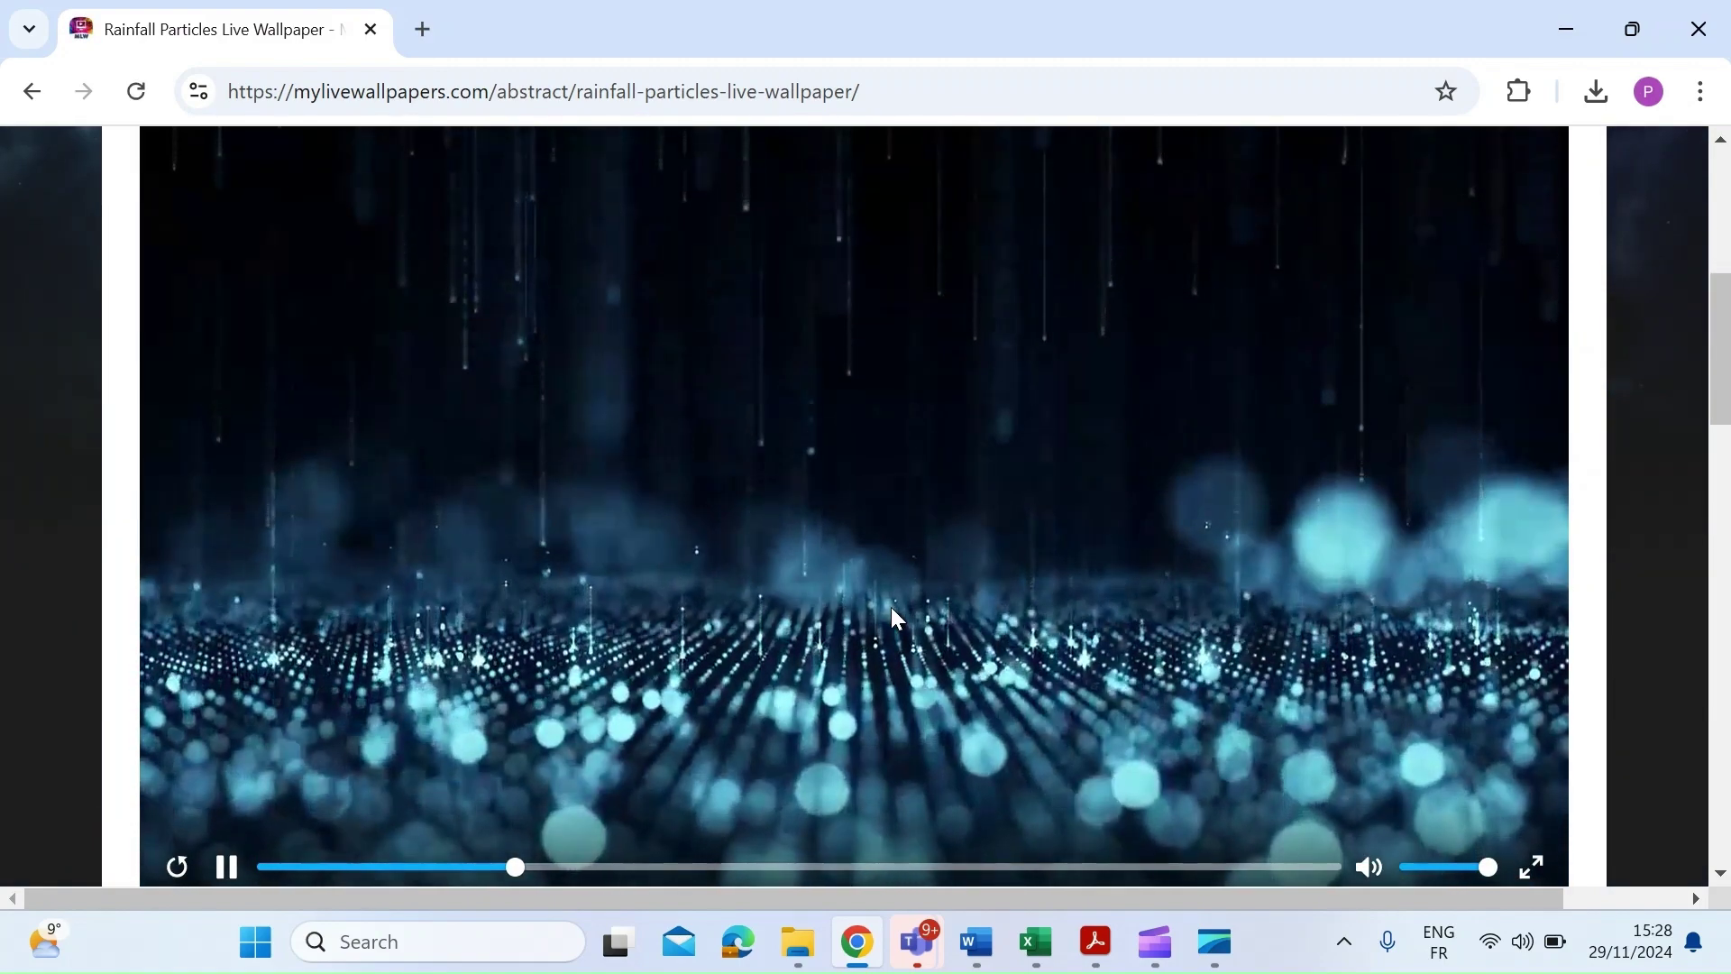
left_click(871, 457)
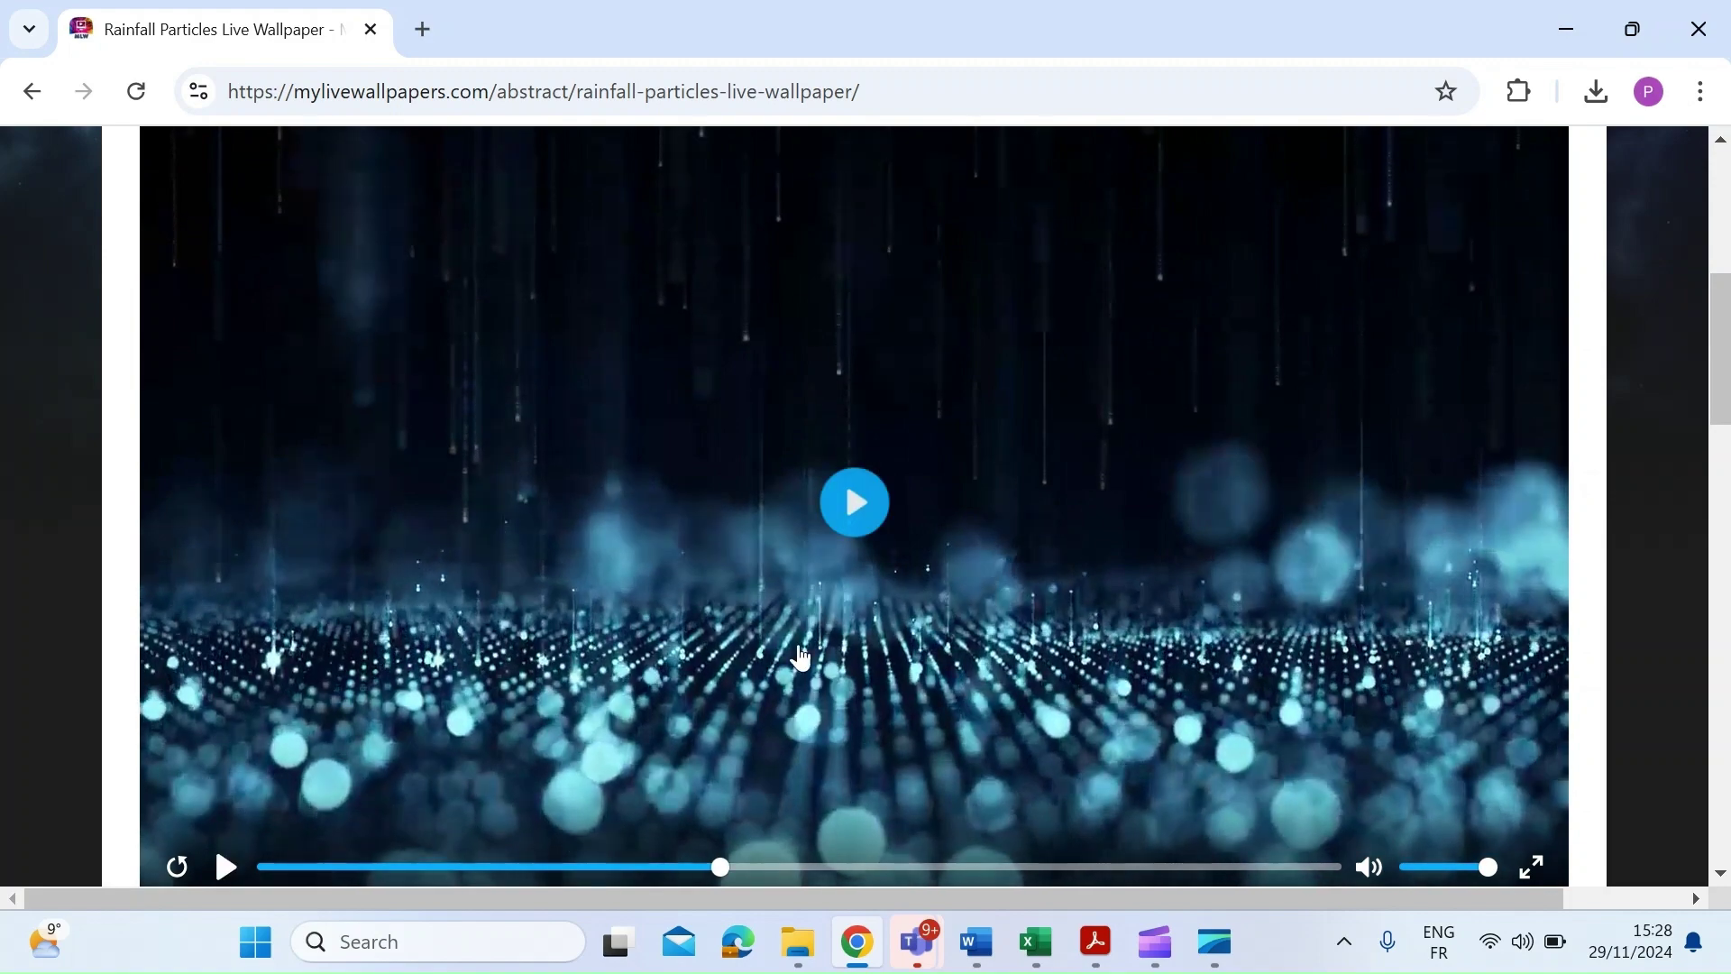
scroll(772, 673, "down", 6)
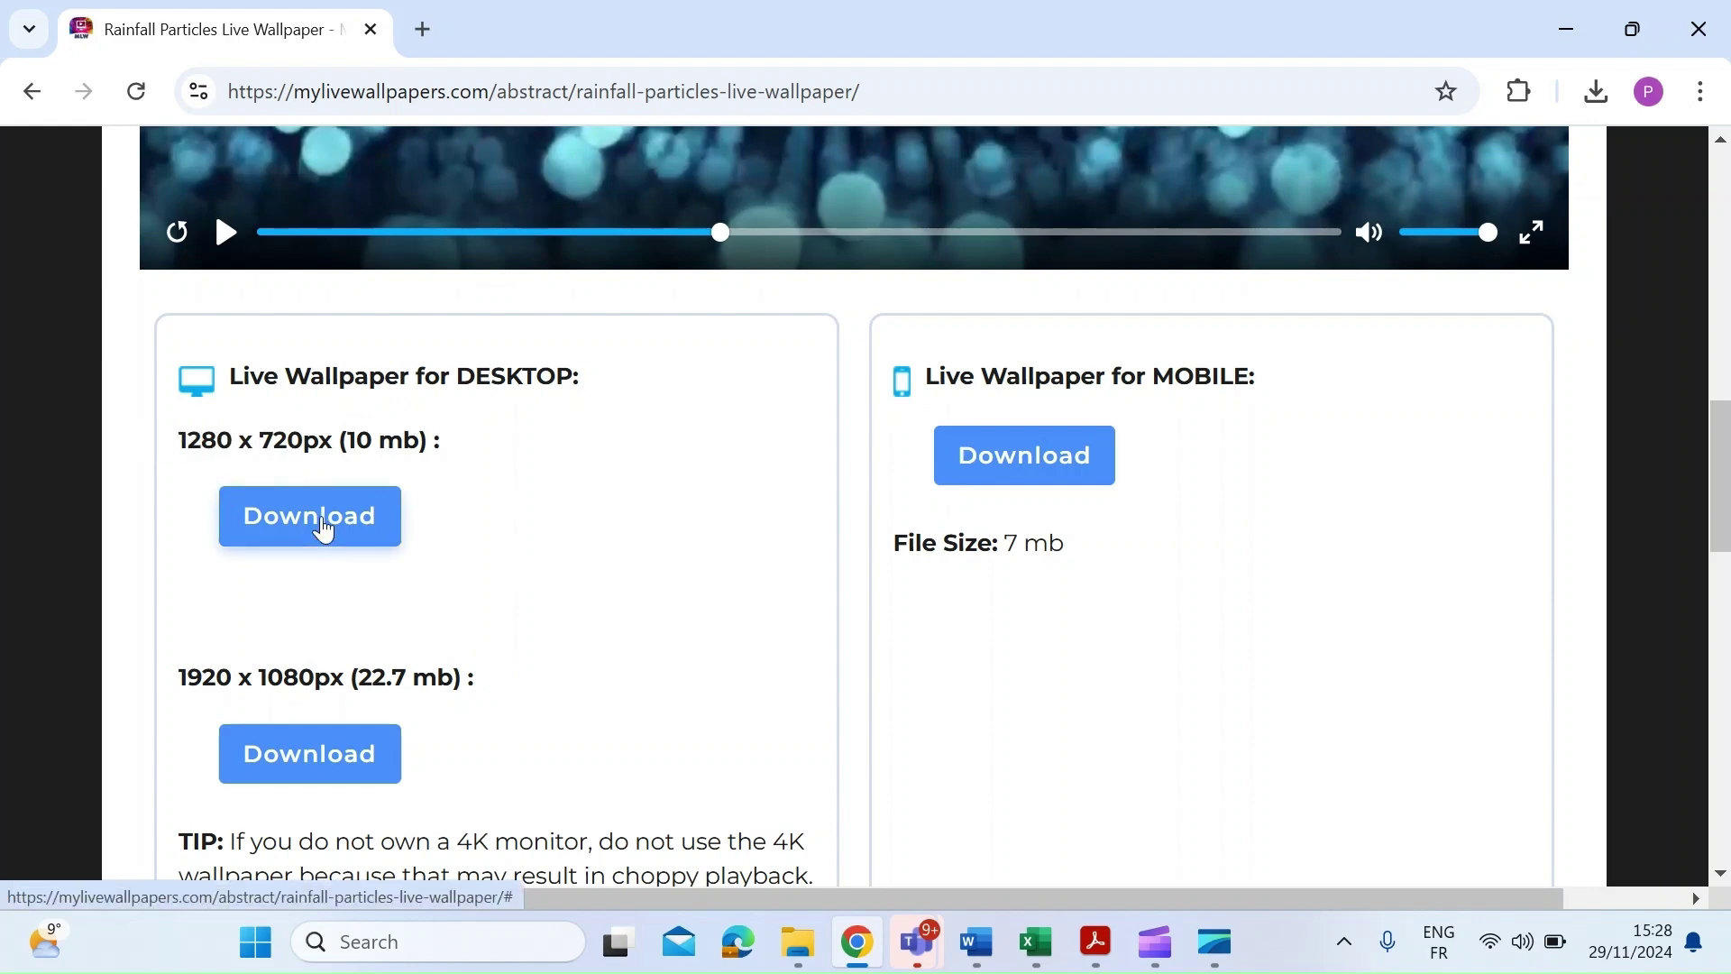
Download the 1280 x 720 version, confirm the mp4 in Downloads, and minimize both windows.
left_click(324, 527)
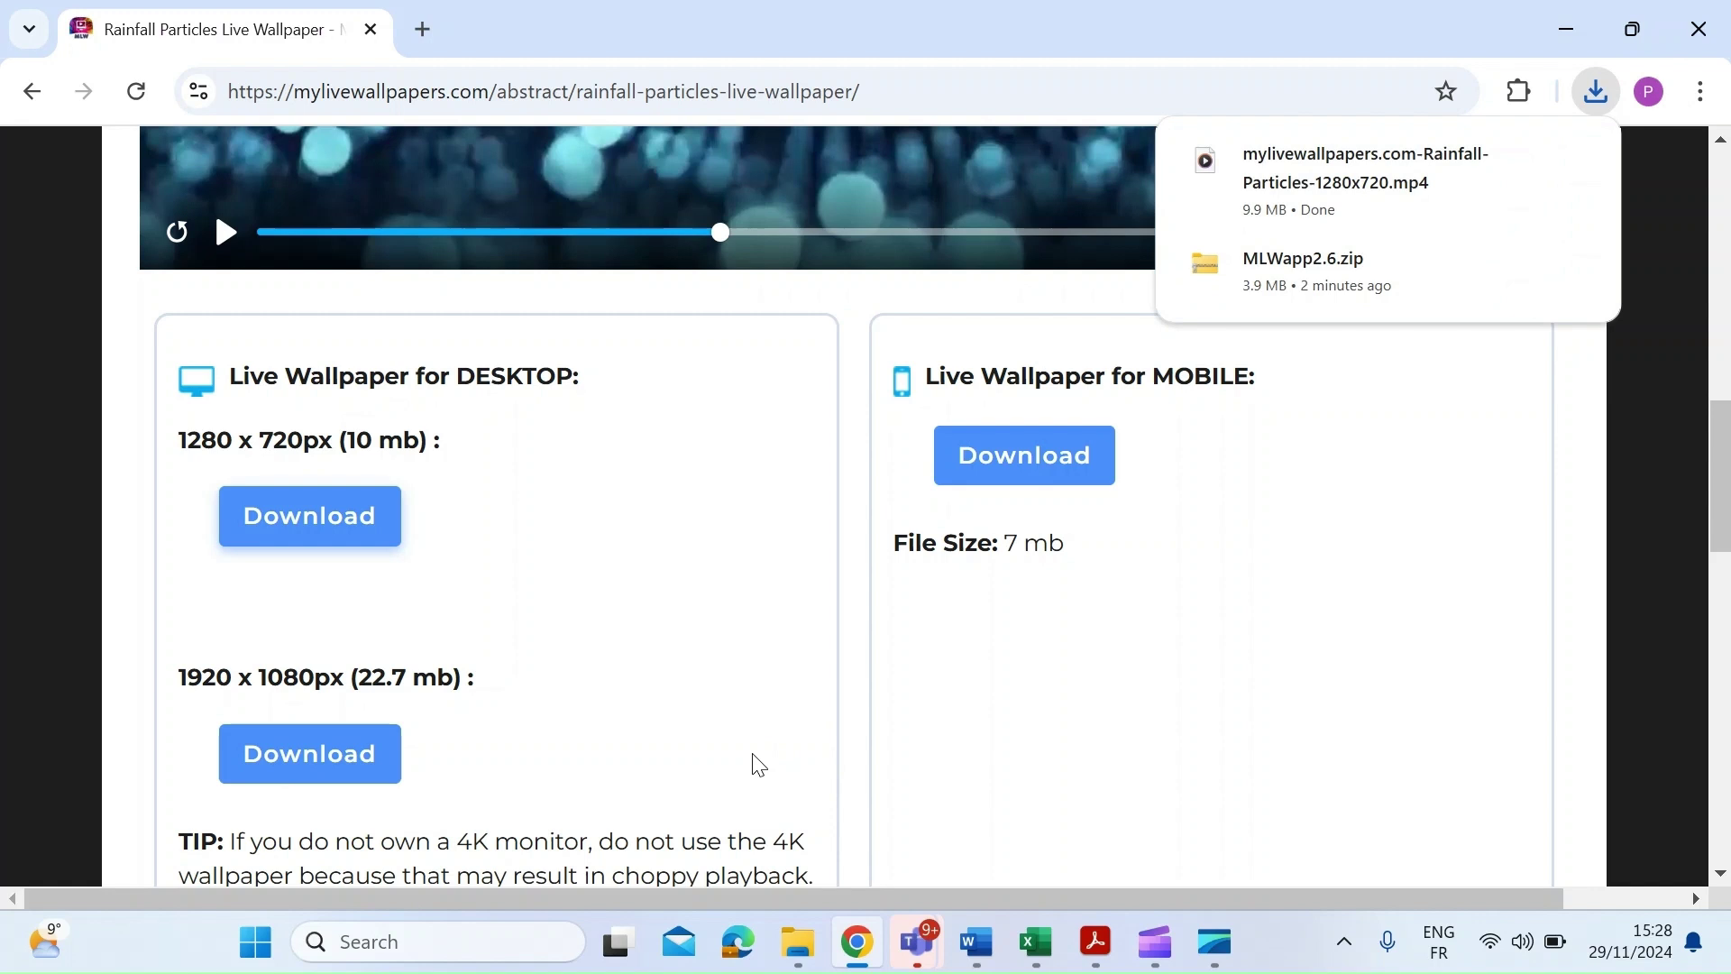
key("alt+Tab")
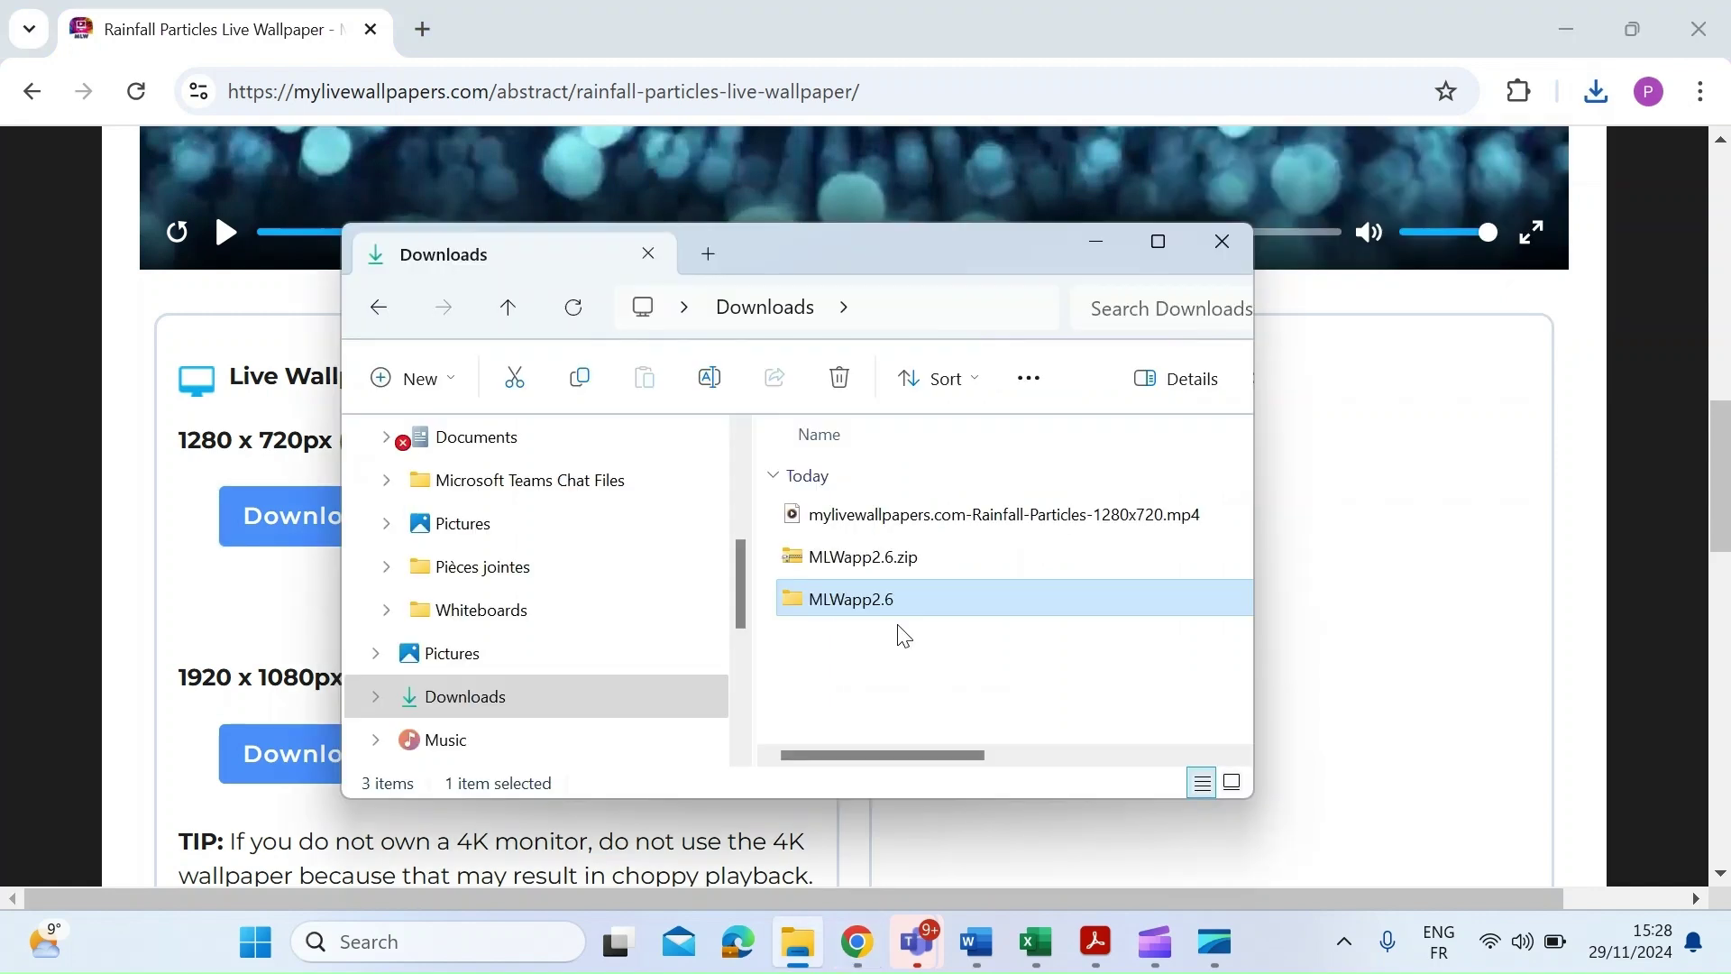
left_click(906, 521)
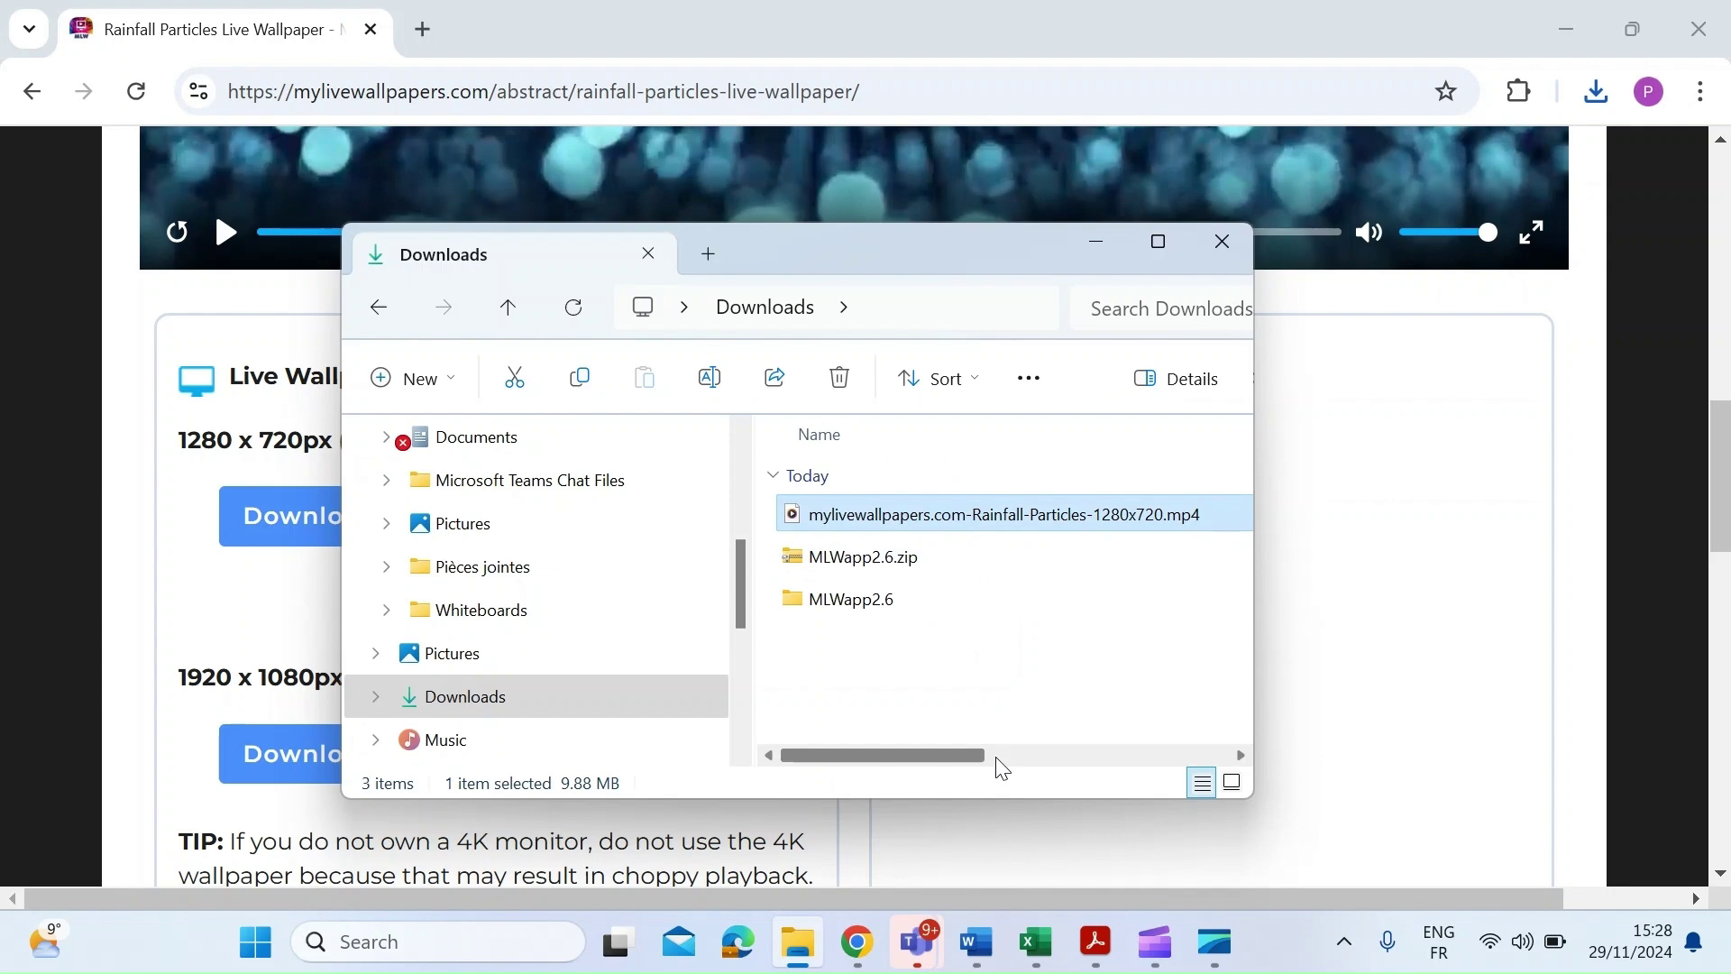
left_click(1095, 247)
left_click(1568, 36)
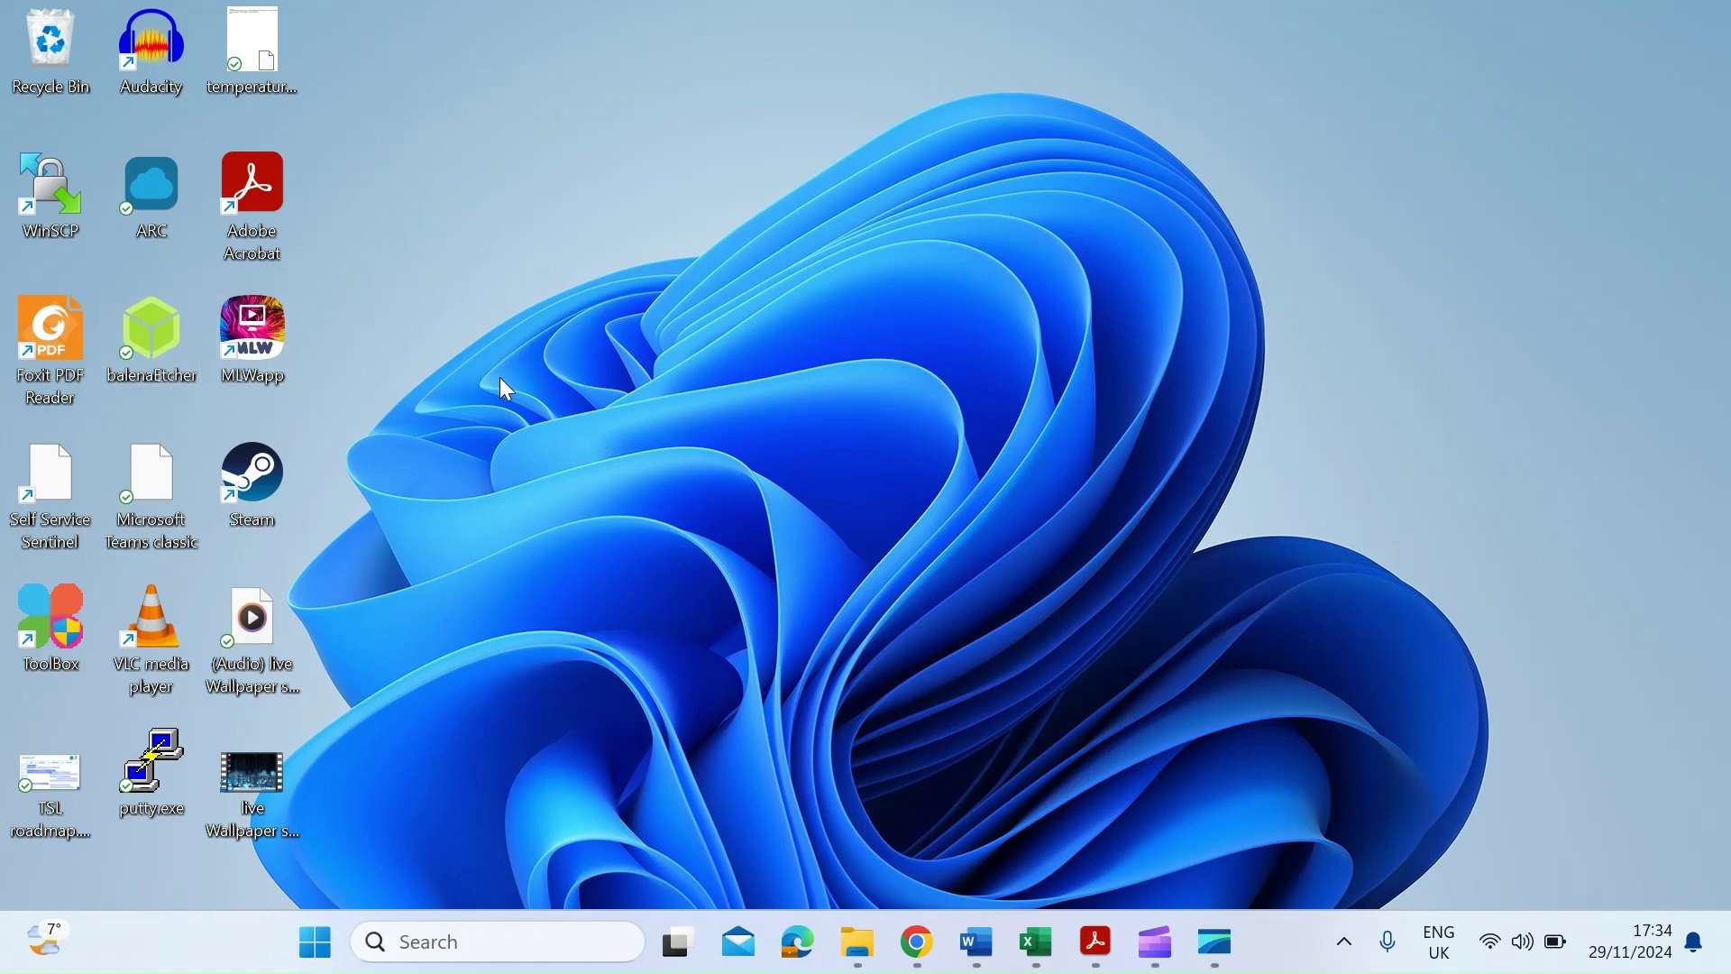
Launch MLW Desktop Software V2.6 from the MLWapp desktop shortcut.
double_click(269, 343)
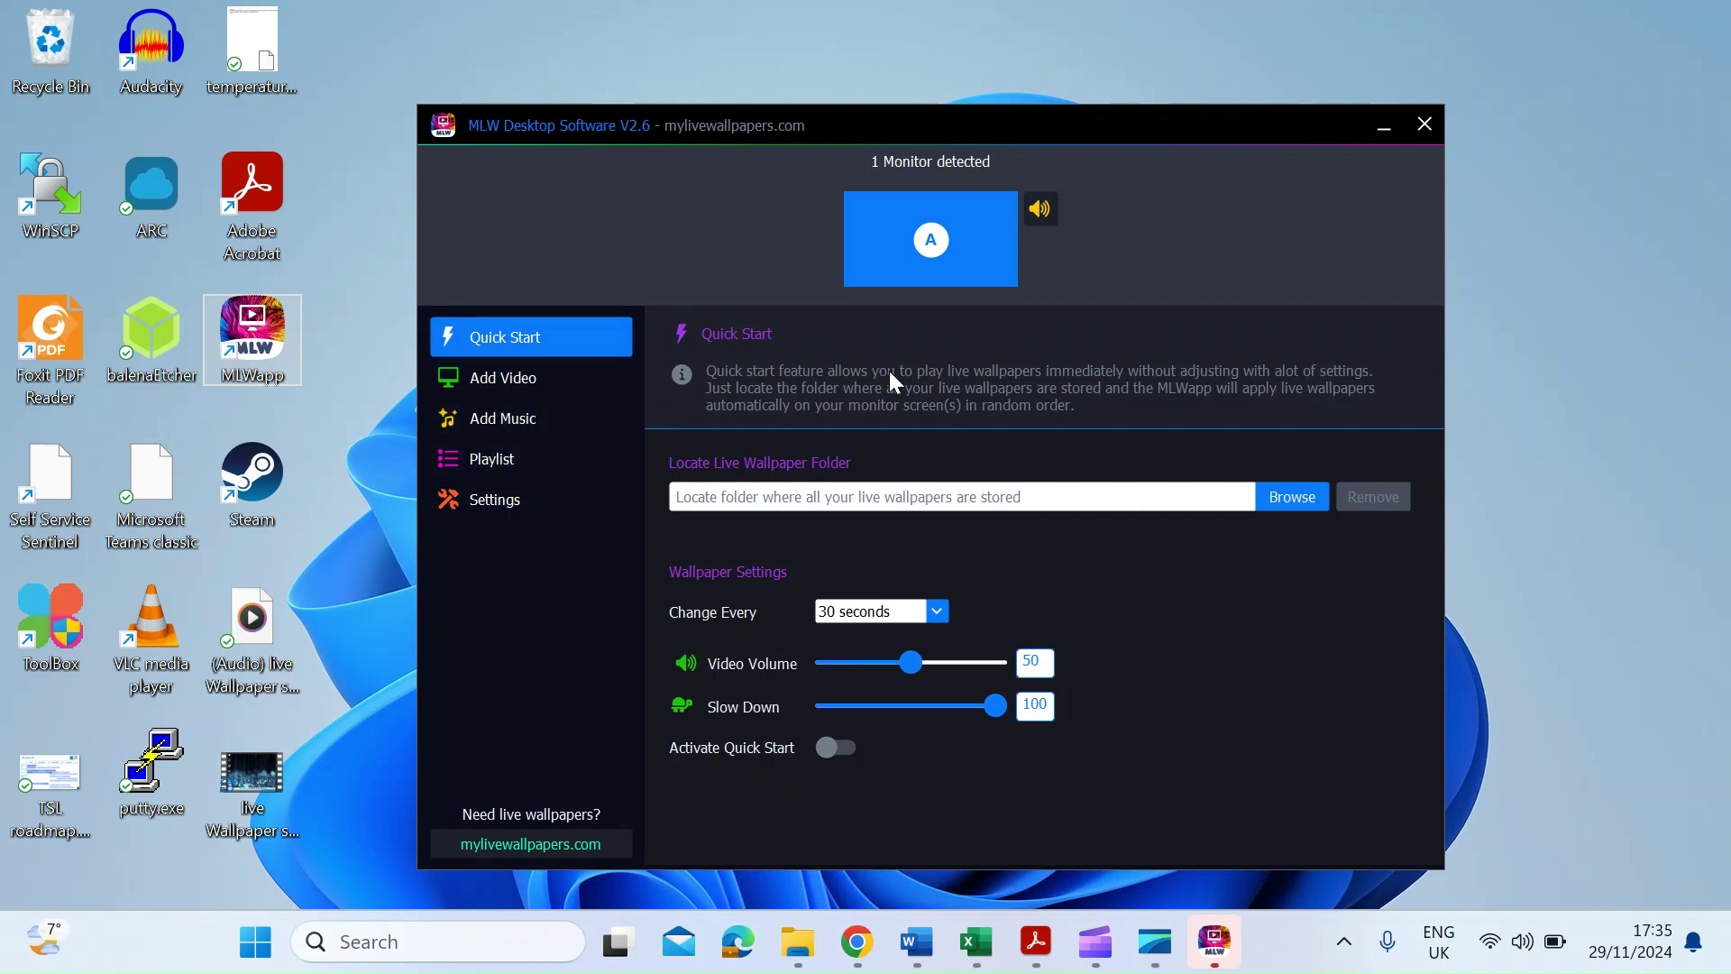
Browse to and select Downloads as the live wallpaper folder.
left_click(1289, 495)
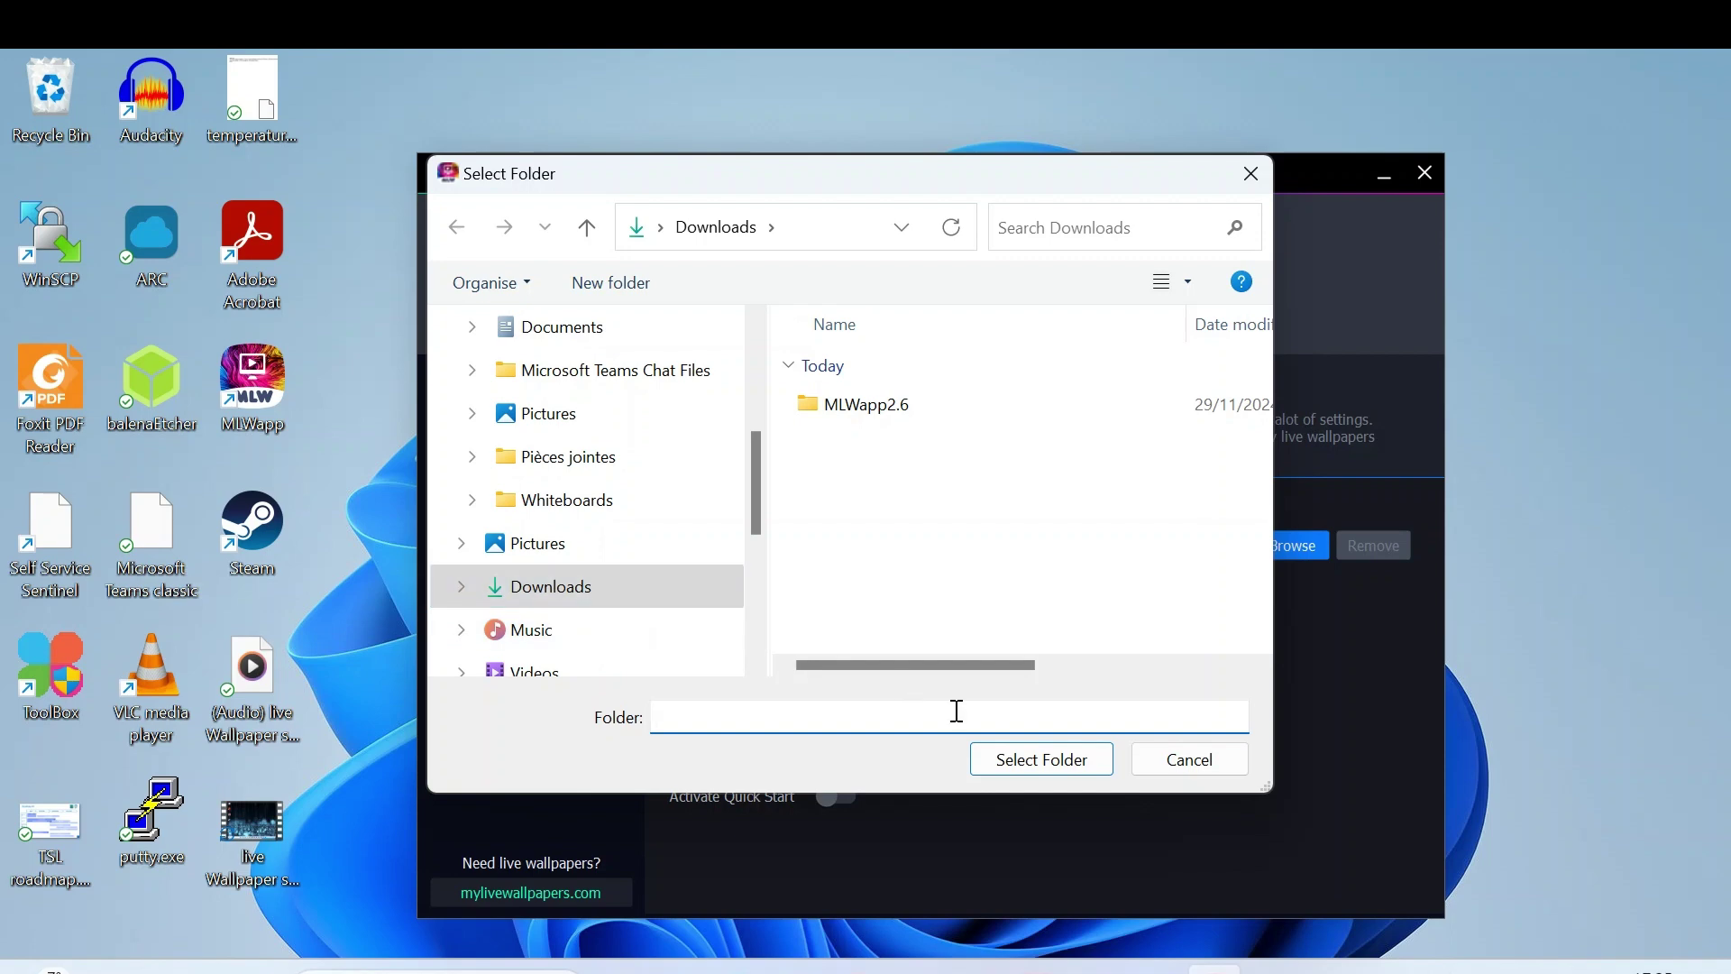
left_click(1011, 760)
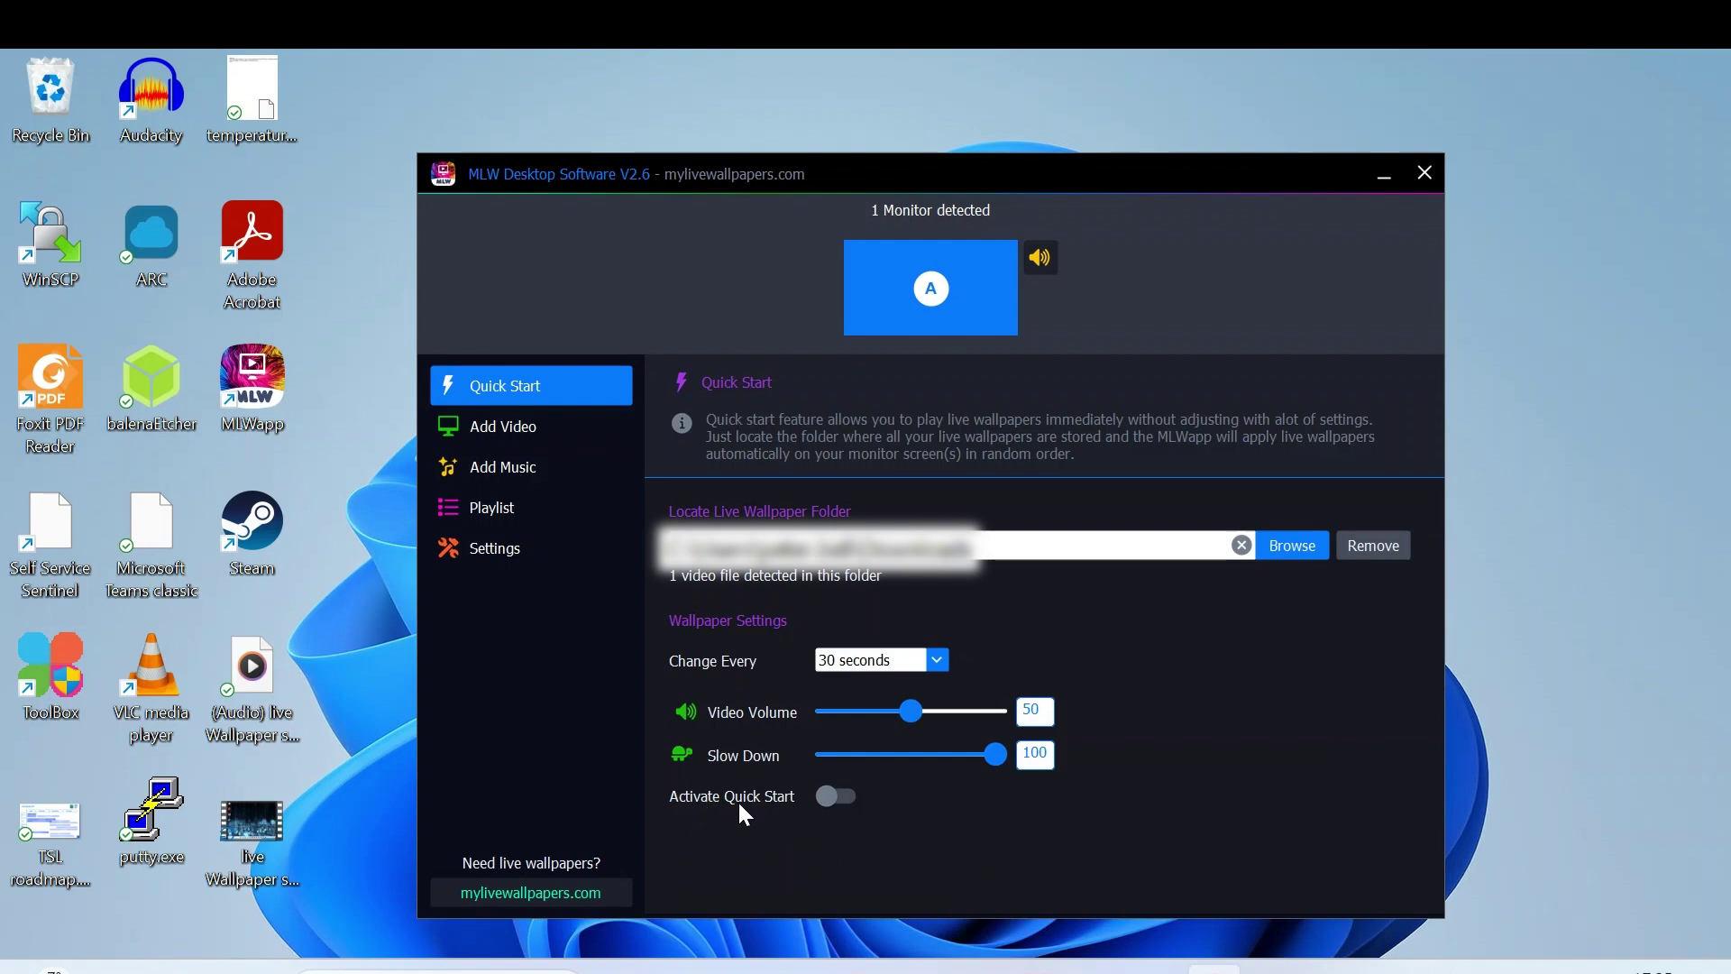
Switch on Activate Quick Start, view the Rainfall Particles wallpaper, then reopen MLW from the taskbar.
left_click(833, 797)
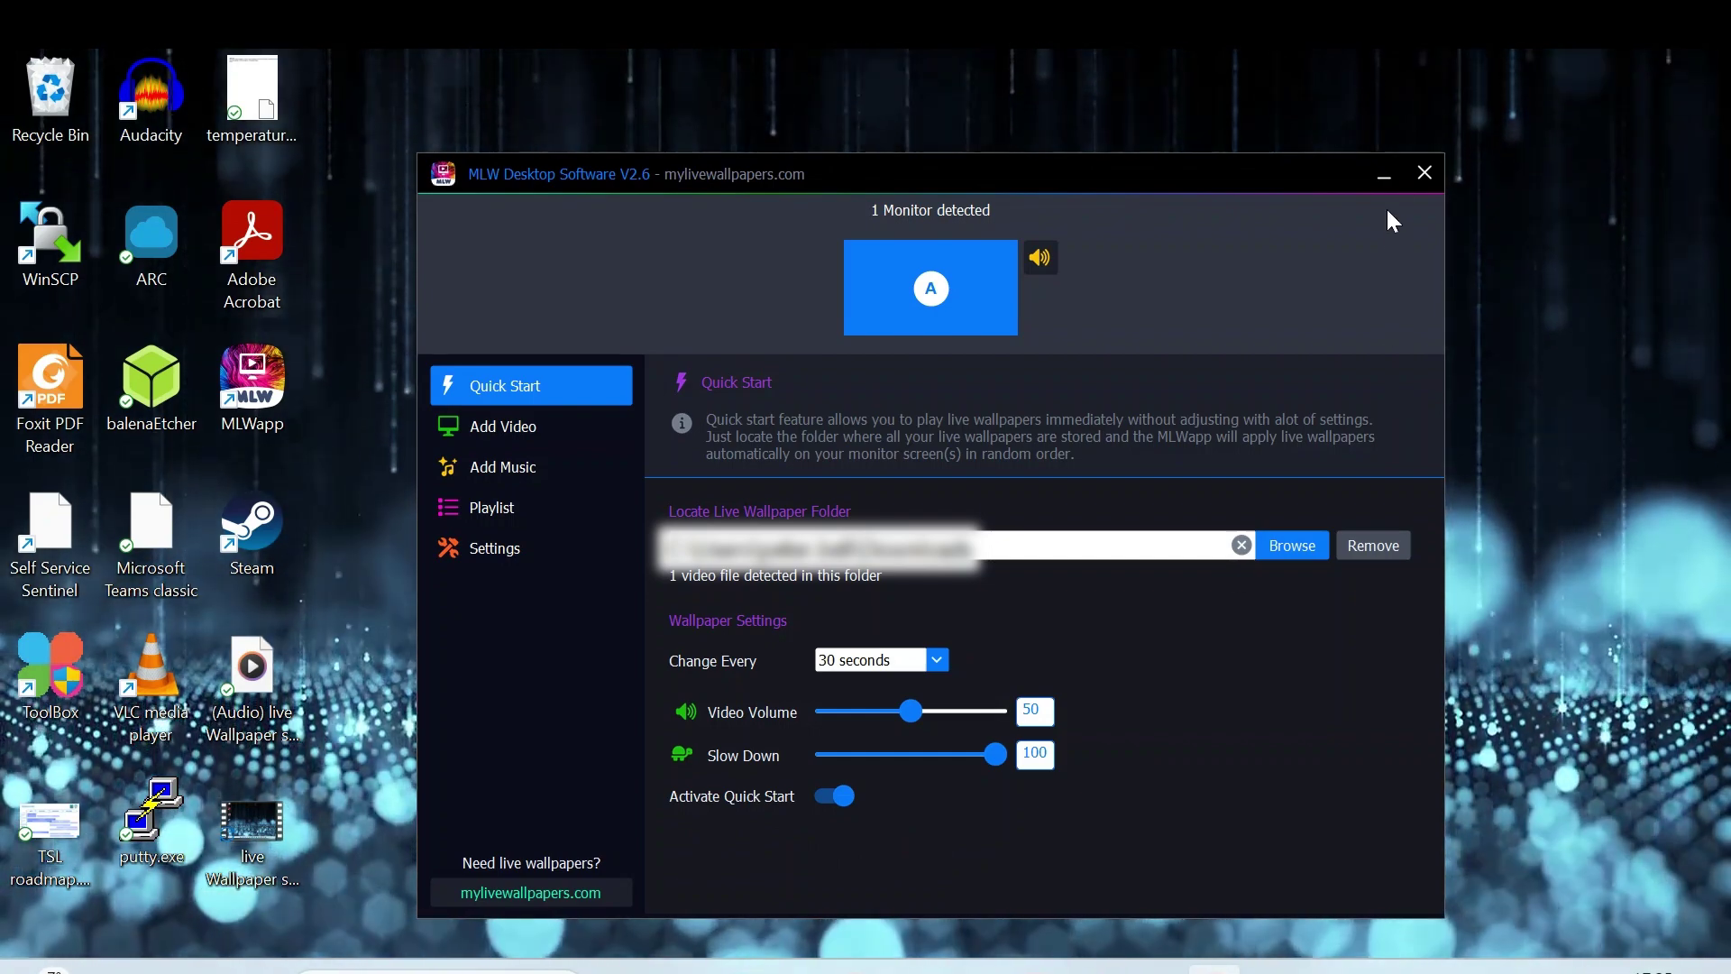
left_click(1385, 174)
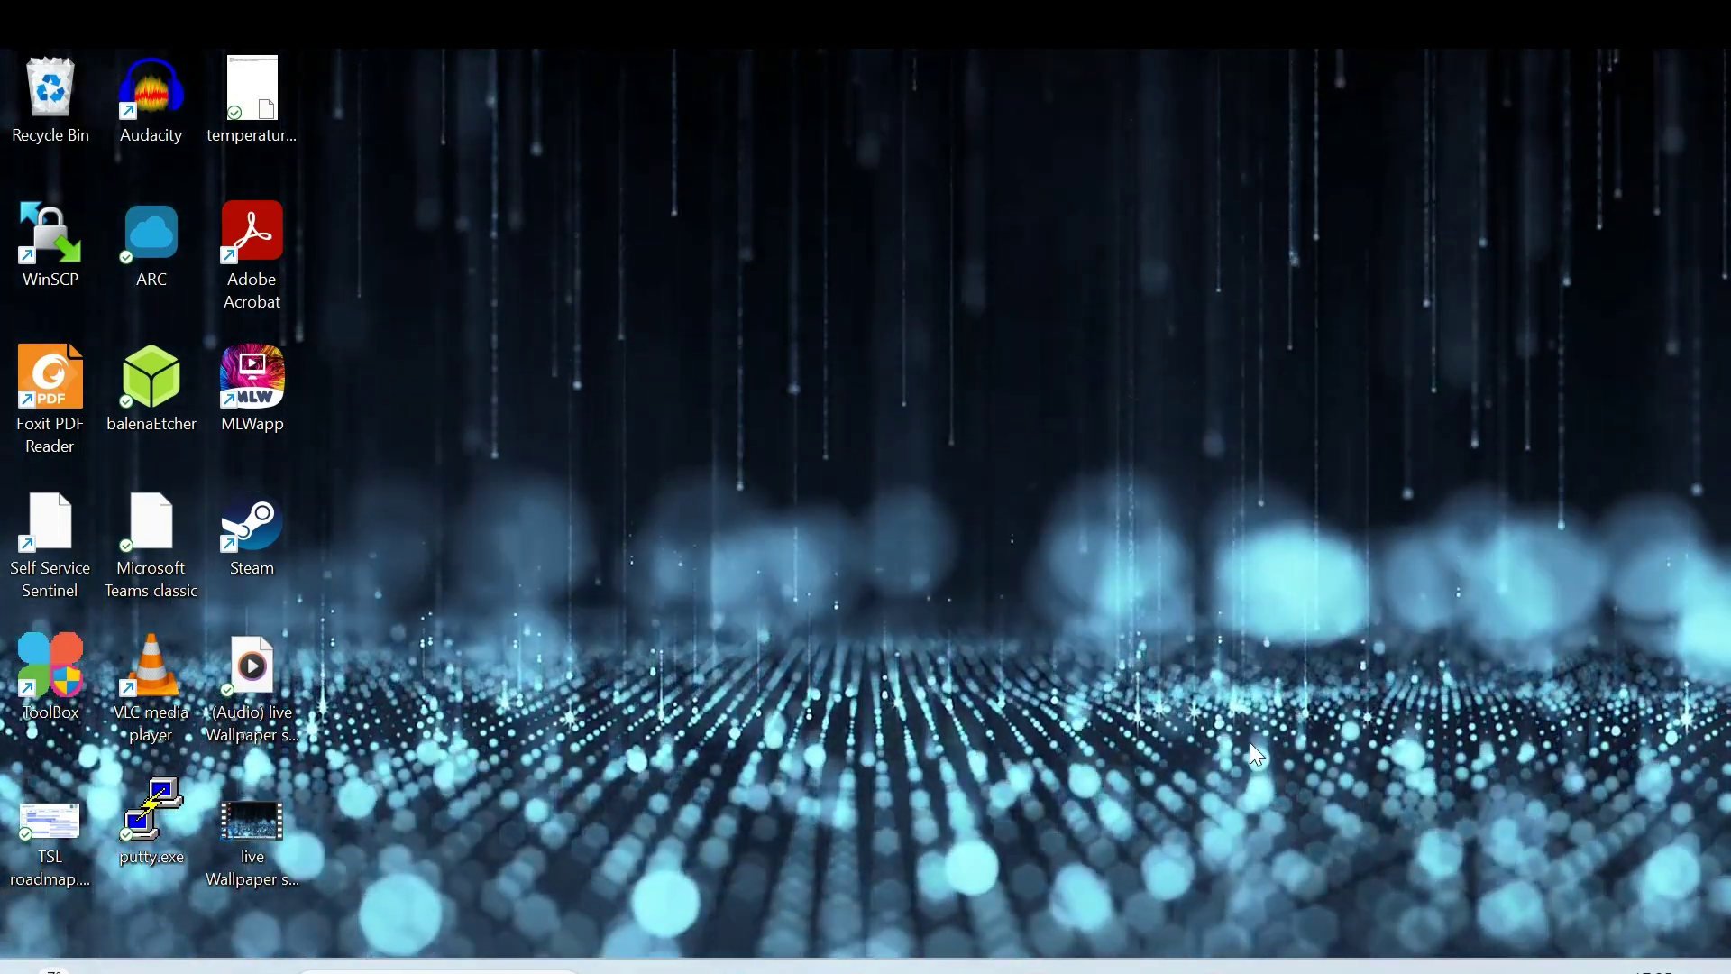
left_click(1214, 968)
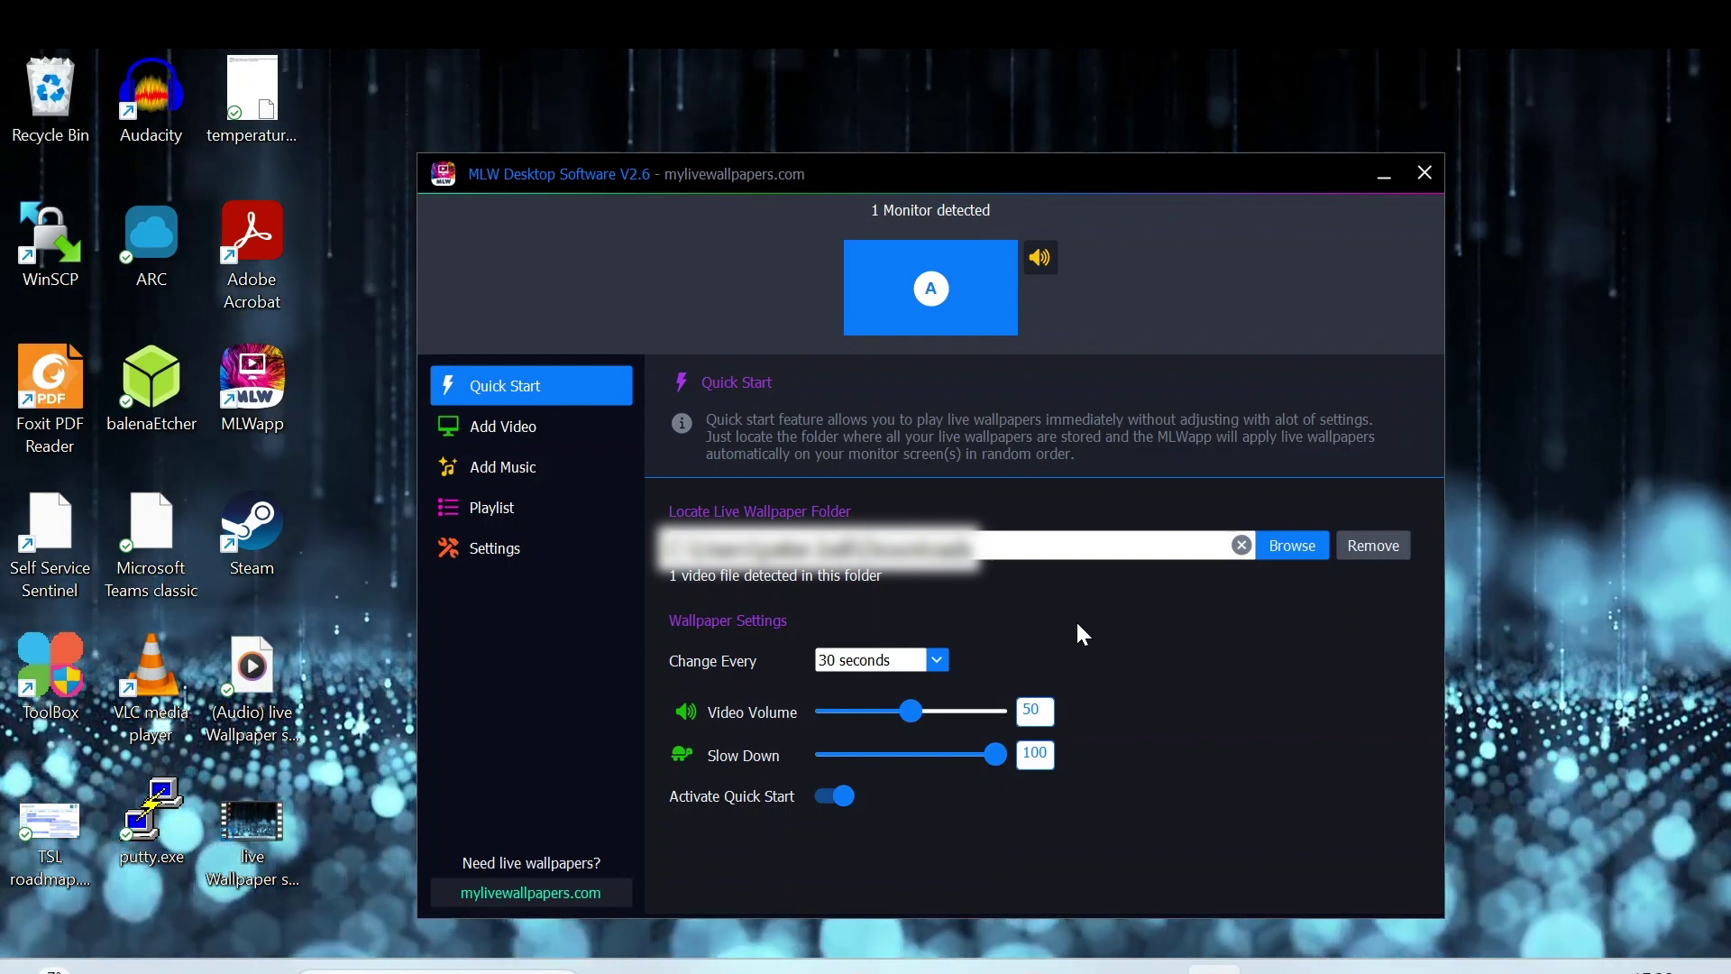
left_click(939, 662)
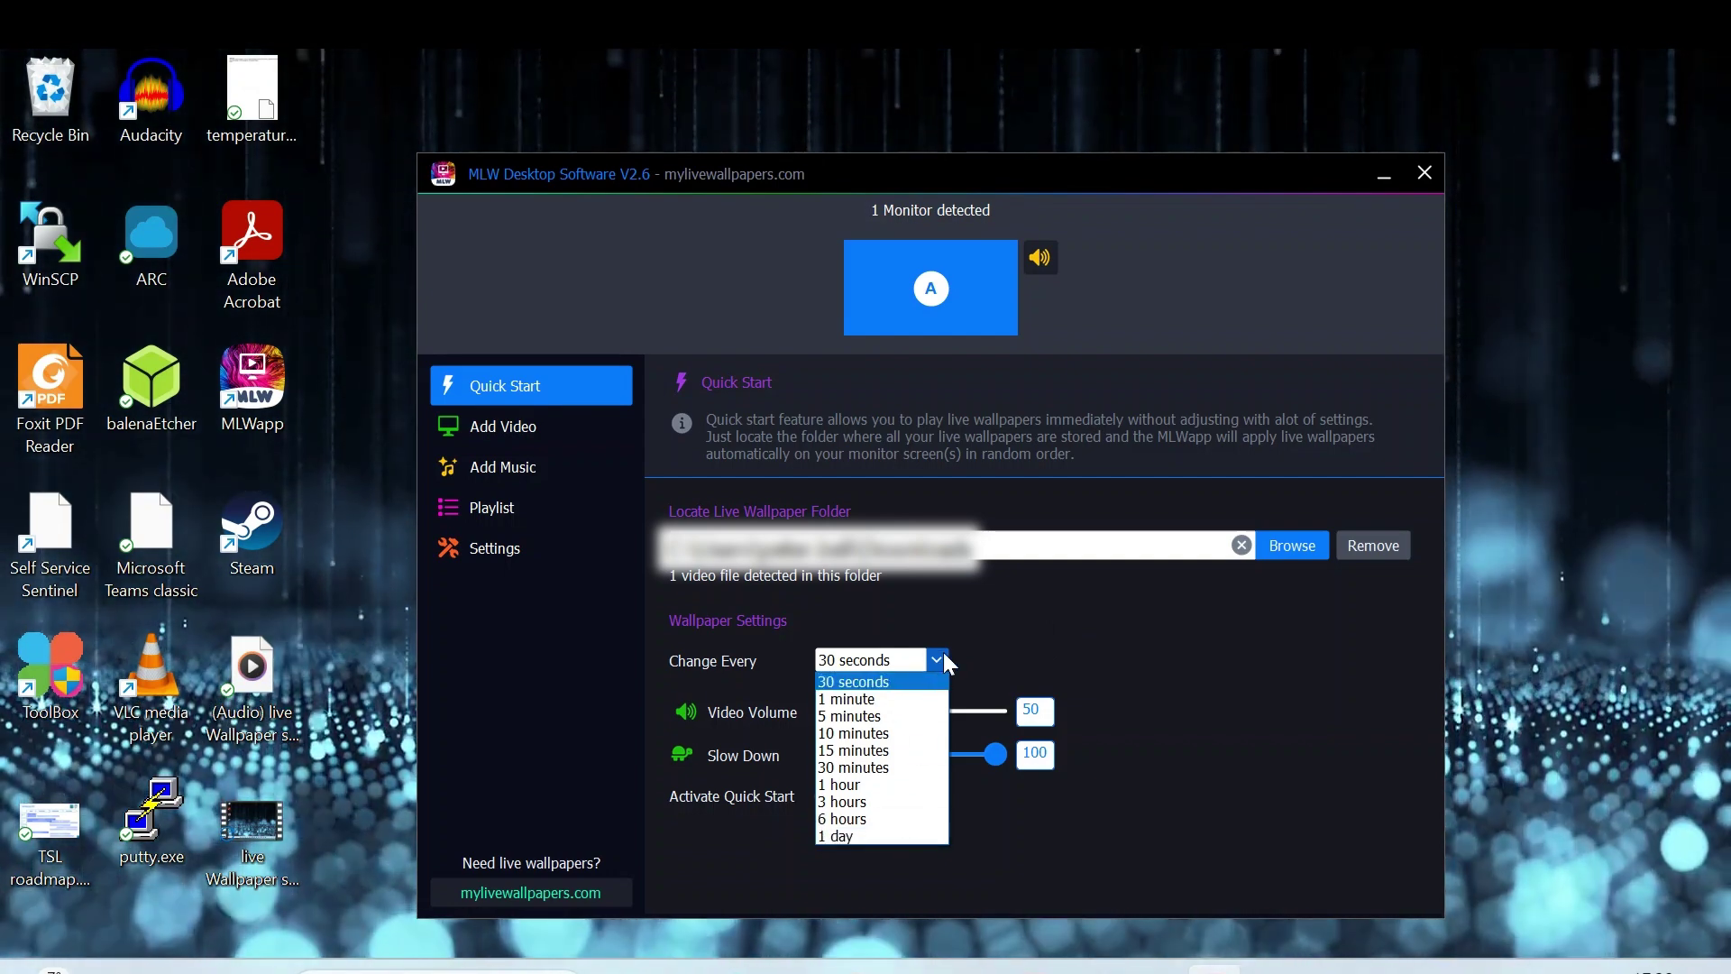
left_click(939, 656)
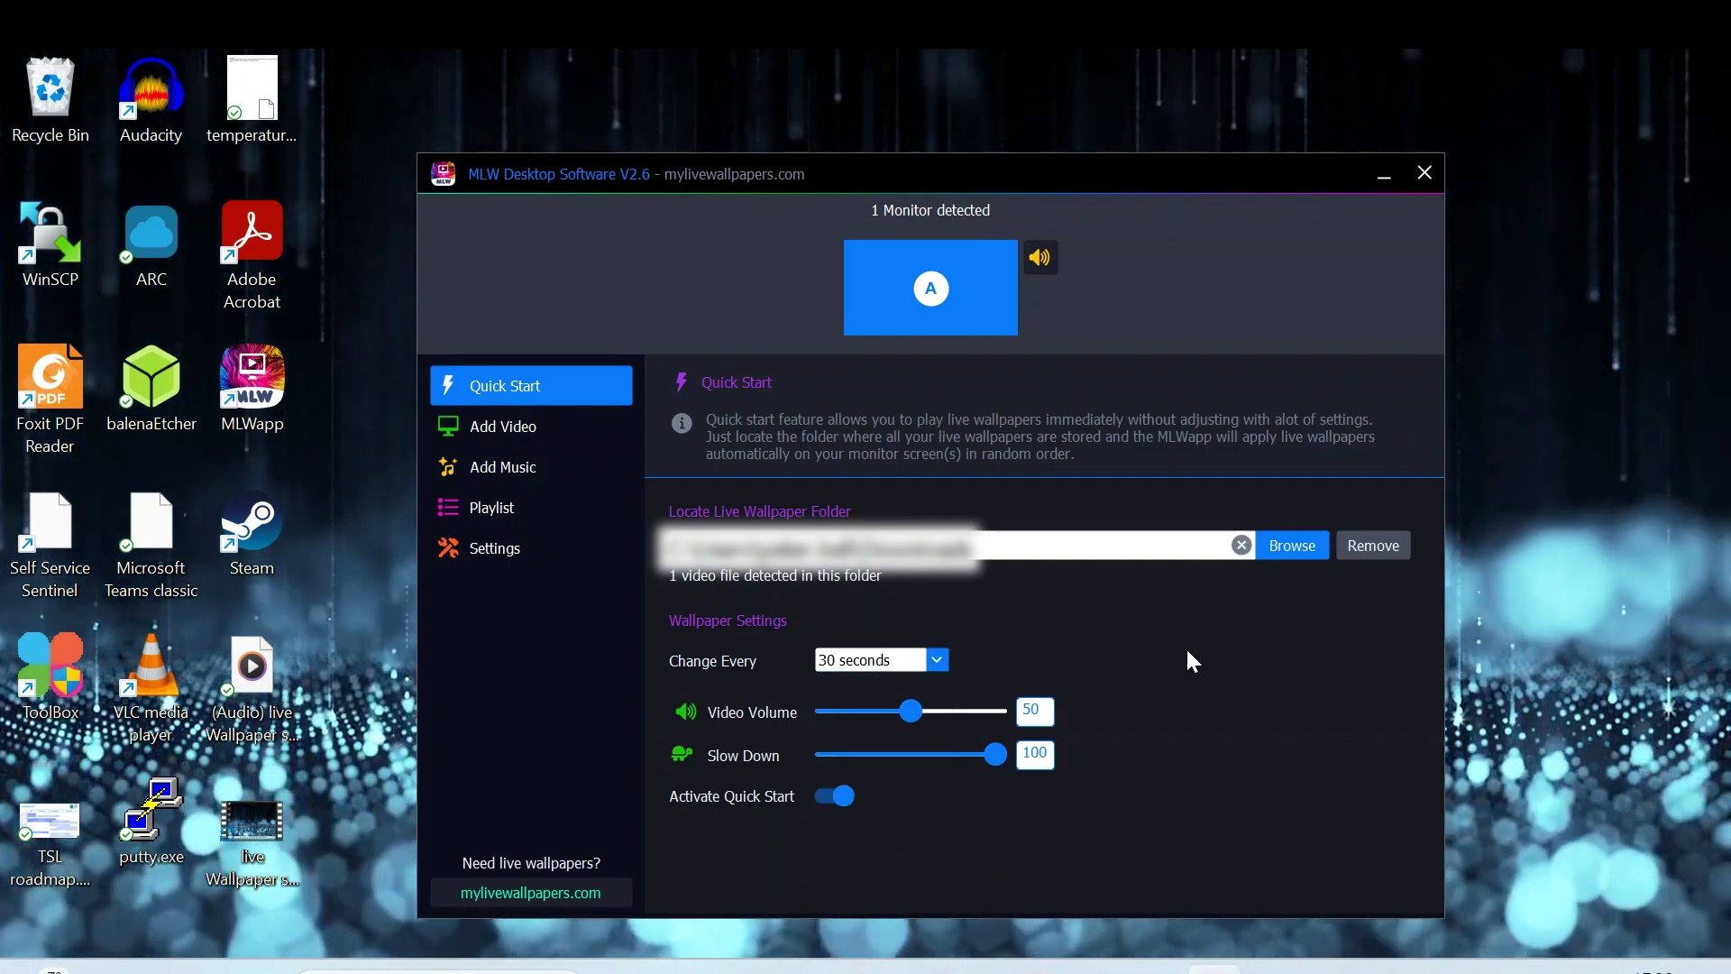